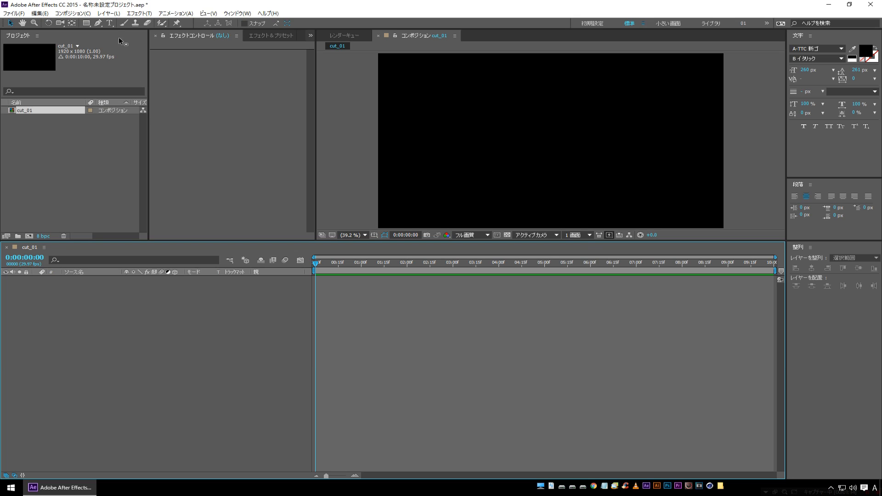
Create a composition-sized black solid layer named FN_01
{"action": "left_click", "coordinate": [108, 13]}
{"action": "mouse_move", "coordinate": [112, 24]}
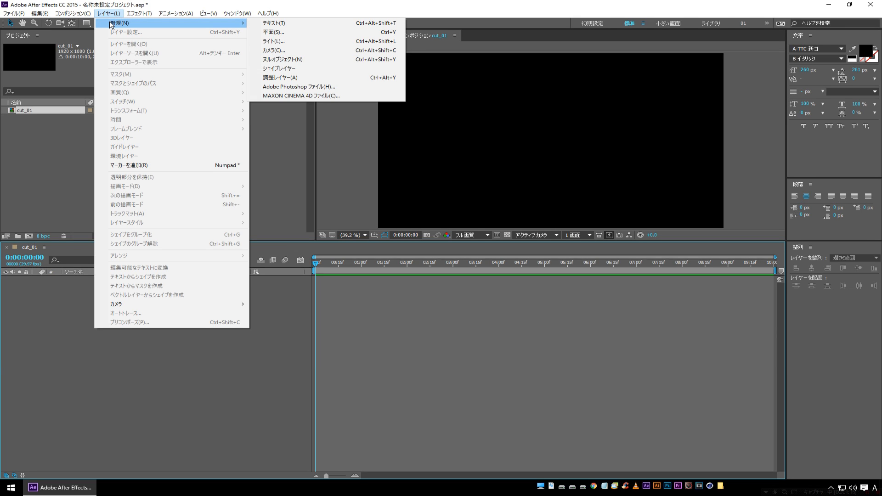
{"action": "left_click", "coordinate": [334, 32]}
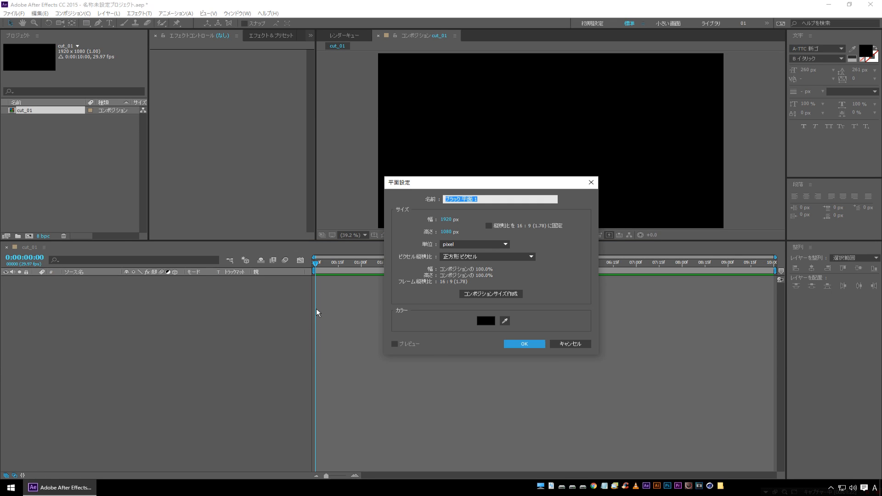
{"action": "type", "text": "FN_01"}
{"action": "left_click", "coordinate": [517, 343]}
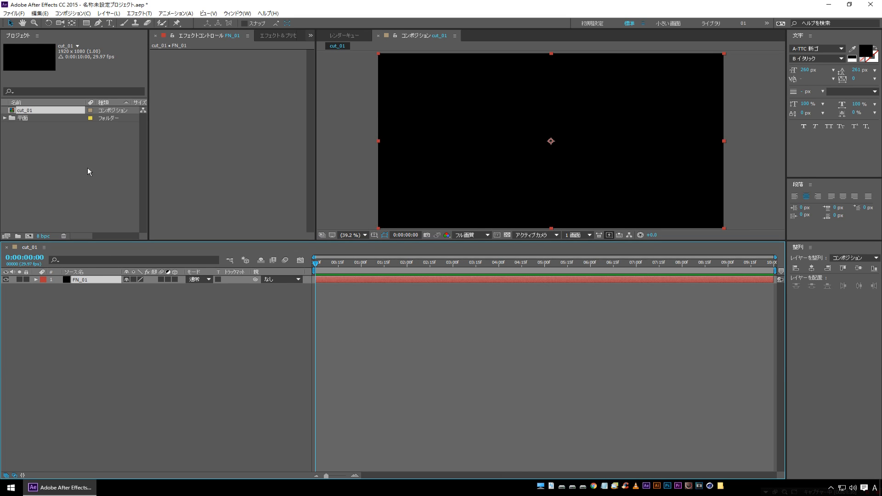
Apply the Fractal Noise effect from the Noise & Grain category to the FN_01 layer
{"action": "left_click", "coordinate": [139, 13]}
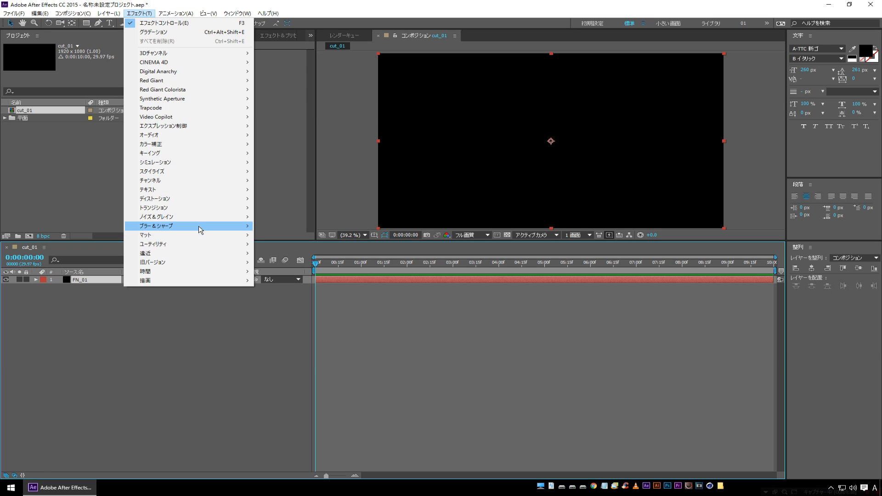
{"action": "mouse_move", "coordinate": [207, 219]}
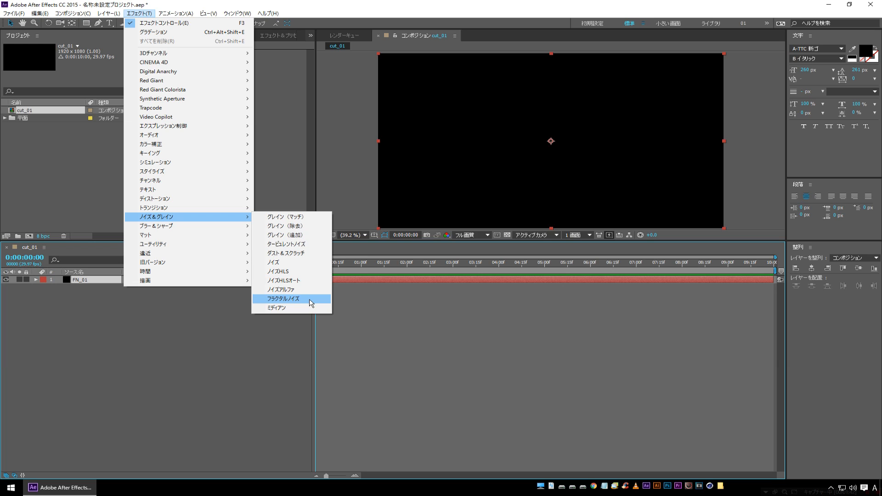
{"action": "left_click", "coordinate": [283, 298]}
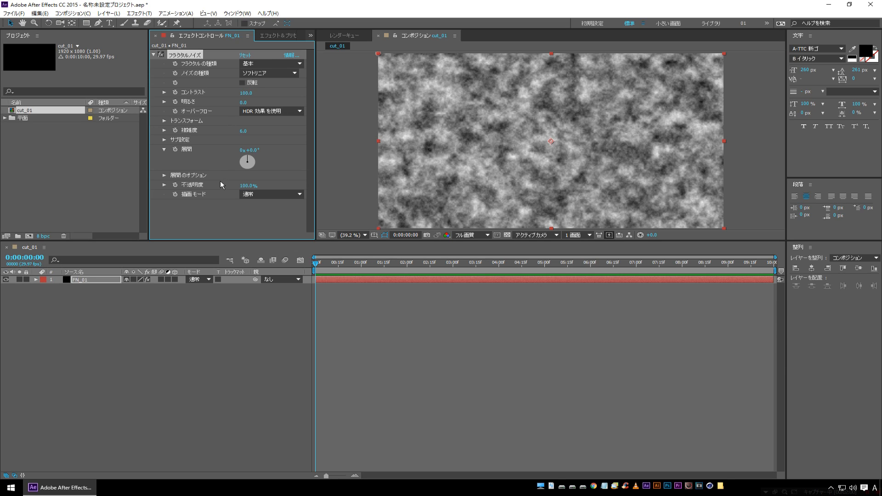
Examine the contrast, brightness and grouped settings of the Fractal Noise effect
{"action": "left_click", "coordinate": [164, 92]}
{"action": "left_click", "coordinate": [164, 92]}
{"action": "left_click", "coordinate": [164, 102]}
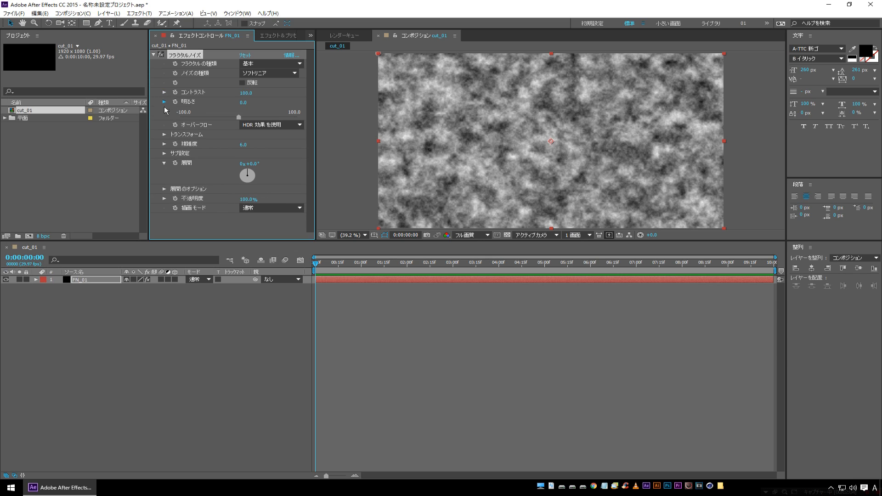
{"action": "left_click", "coordinate": [164, 102]}
{"action": "left_click", "coordinate": [164, 121]}
{"action": "left_click", "coordinate": [164, 139]}
{"action": "left_click", "coordinate": [164, 139]}
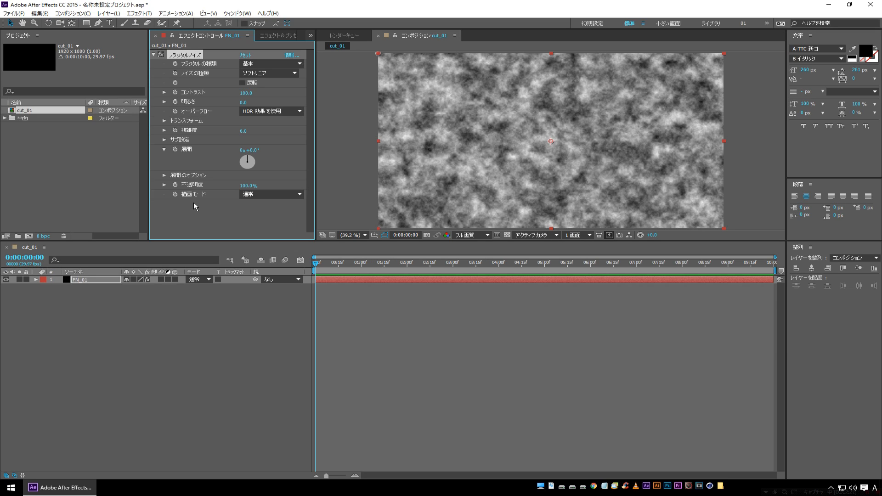
Try shifting the turbulence offset in the Fractal Noise Transform settings, and undo the shift
{"action": "left_click", "coordinate": [164, 121]}
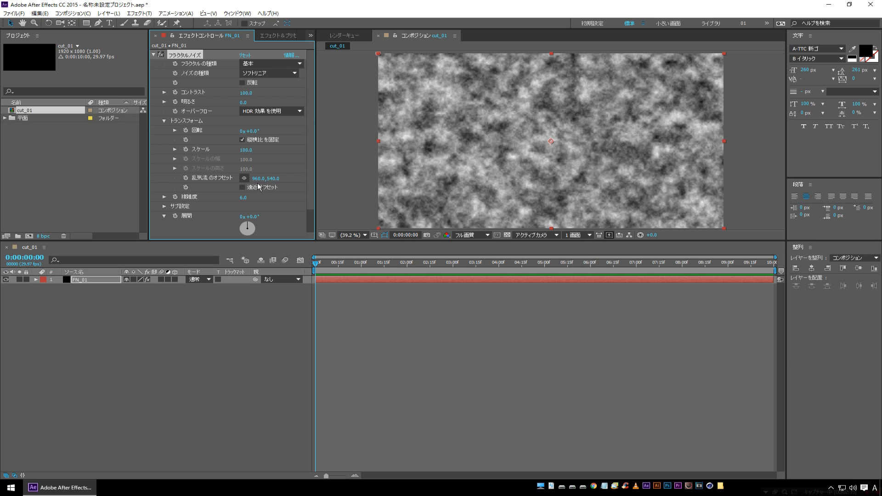
{"action": "mouse_move", "coordinate": [257, 179]}
{"action": "left_mouse_down"}
{"action": "mouse_move", "coordinate": [62, 182]}
{"action": "mouse_move", "coordinate": [459, 191]}
{"action": "mouse_move", "coordinate": [208, 191]}
{"action": "mouse_move", "coordinate": [283, 195]}
{"action": "left_mouse_up"}
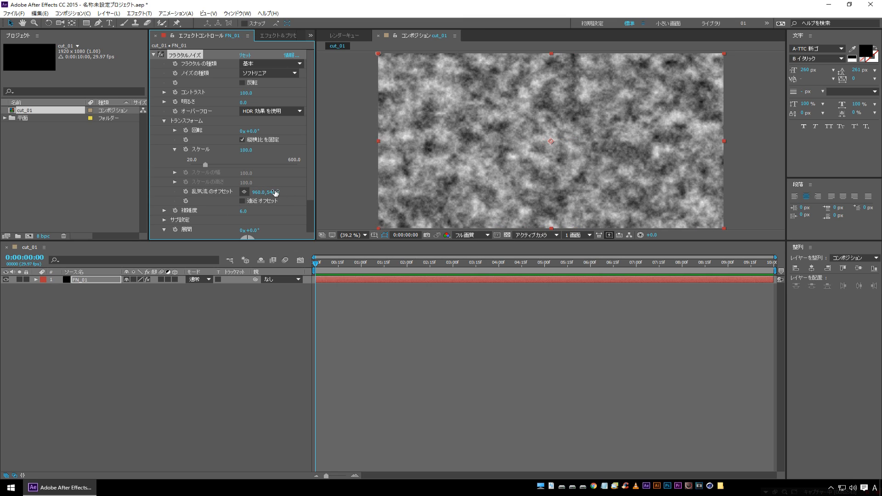
{"action": "mouse_move", "coordinate": [274, 192]}
{"action": "left_mouse_down"}
{"action": "mouse_move", "coordinate": [257, 189]}
{"action": "mouse_move", "coordinate": [317, 179]}
{"action": "mouse_move", "coordinate": [158, 173]}
{"action": "mouse_move", "coordinate": [214, 209]}
{"action": "mouse_move", "coordinate": [335, 213]}
{"action": "left_mouse_up"}
{"action": "key", "text": "ctrl+z"}
Try out different evolution values on the Fractal Noise effect to see the pattern change
{"action": "left_click_drag", "start_coordinate": [311, 194], "coordinate": [310, 218]}
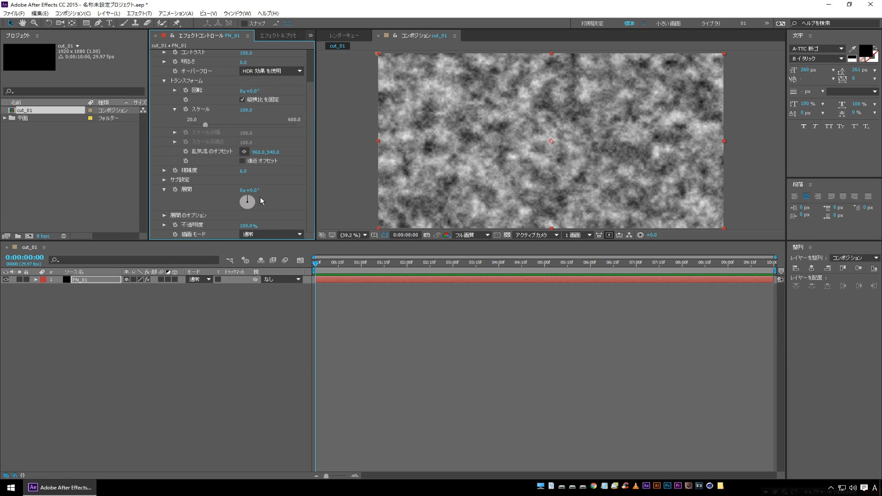
{"action": "left_click_drag", "start_coordinate": [252, 190], "coordinate": [672, 210]}
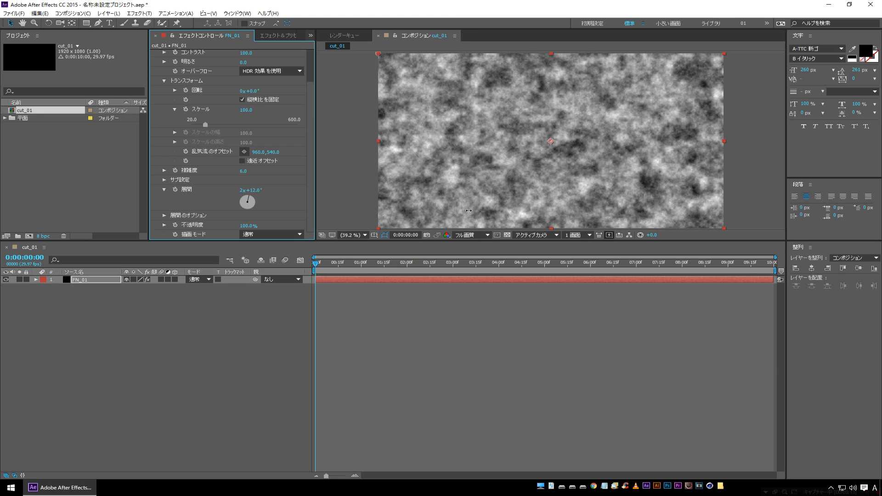
{"action": "left_click_drag", "start_coordinate": [468, 210], "coordinate": [449, 212]}
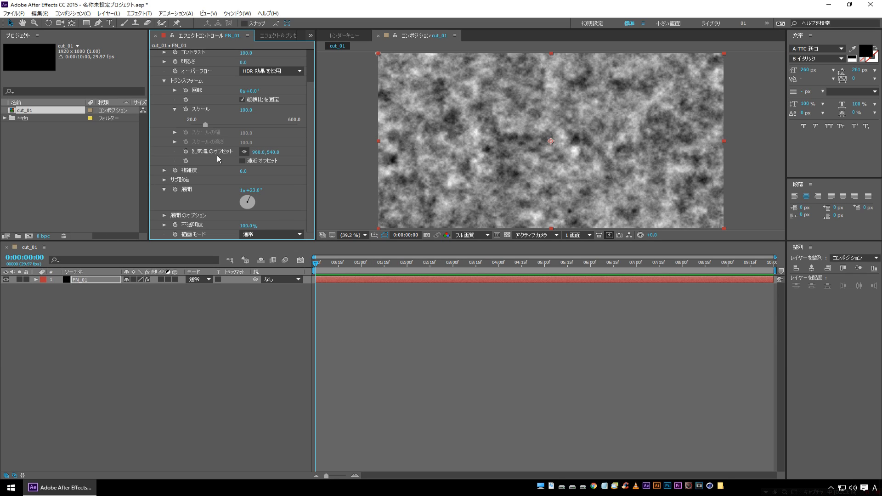
Keyframe the turbulence offset at the first frame and set it to about -40.0, 540.0 at the last frame, 0:00:09:29
{"action": "left_click", "coordinate": [185, 153]}
{"action": "left_click_drag", "start_coordinate": [321, 263], "coordinate": [796, 277]}
{"action": "key", "text": "End"}
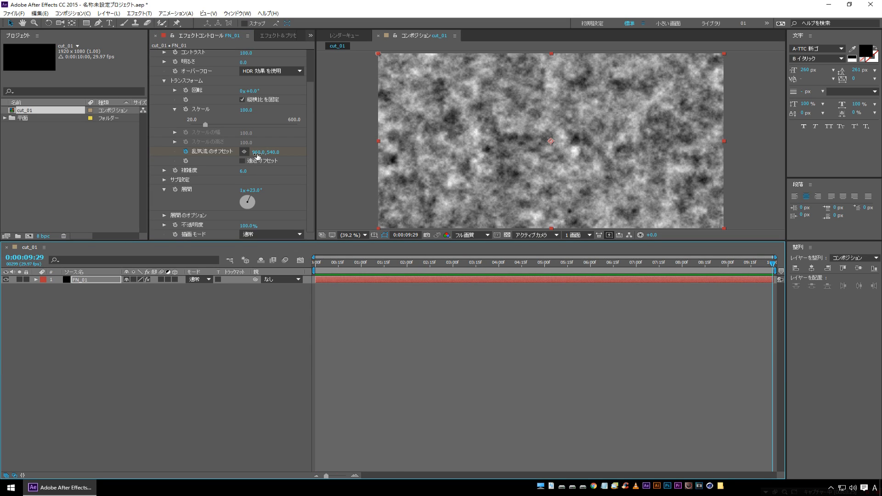
{"action": "left_click_drag", "start_coordinate": [256, 152], "coordinate": [213, 154]}
Preview the animated turbulence offset from the start of the composition
{"action": "left_click_drag", "start_coordinate": [346, 265], "coordinate": [248, 279]}
{"action": "left_click", "coordinate": [199, 326]}
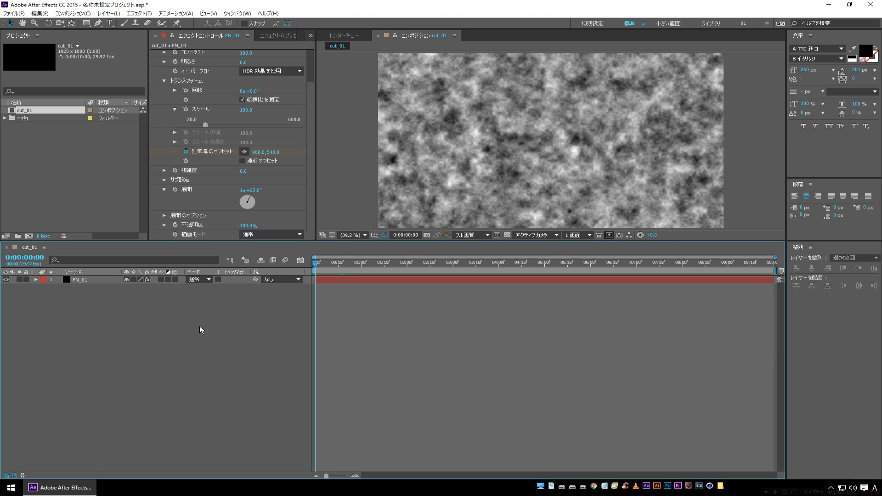
{"action": "key", "text": "space"}
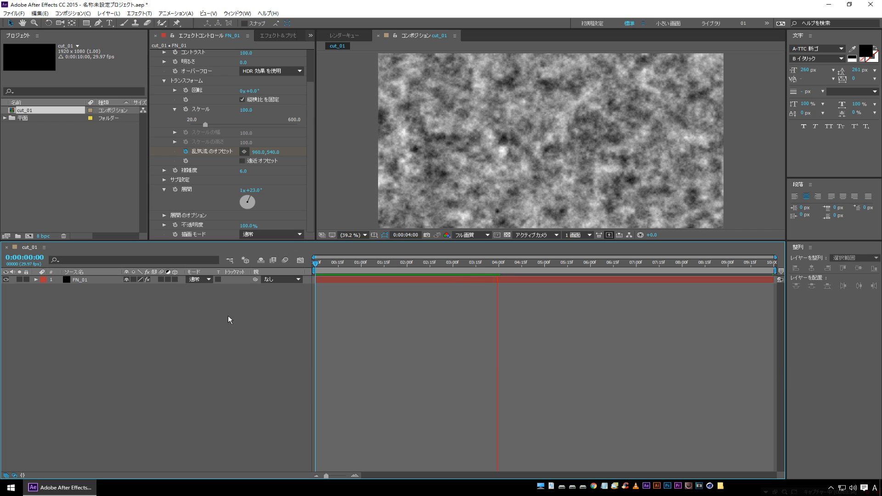
{"action": "key", "text": "space"}
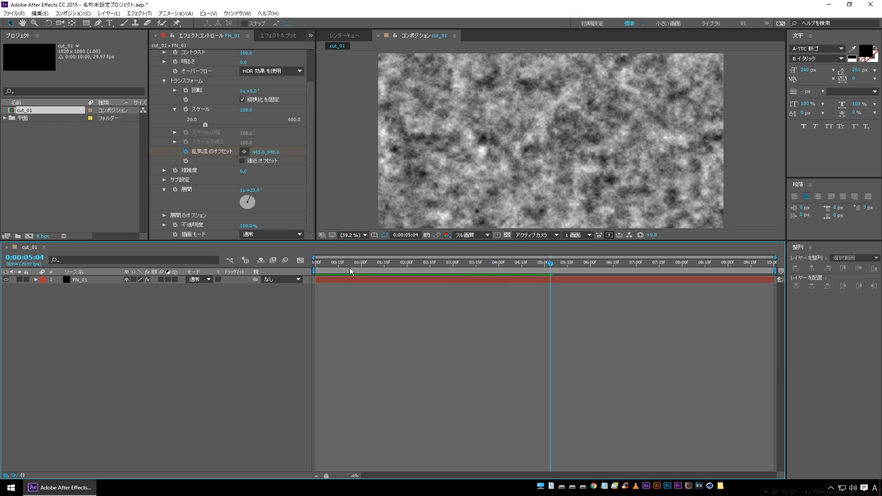
Add an evolution keyframe of 0x+0.0° to the Fractal Noise effect at the first frame
{"action": "left_click_drag", "start_coordinate": [358, 266], "coordinate": [266, 270]}
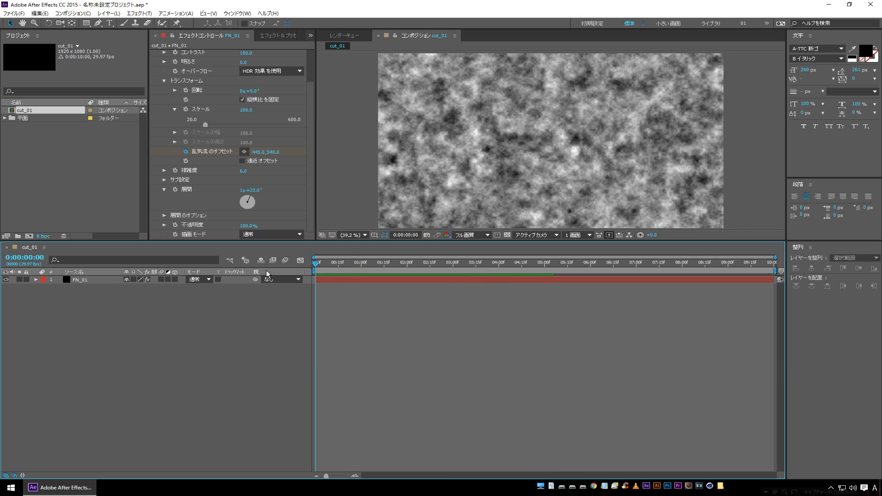
{"action": "left_click", "coordinate": [174, 190]}
{"action": "left_click", "coordinate": [242, 191]}
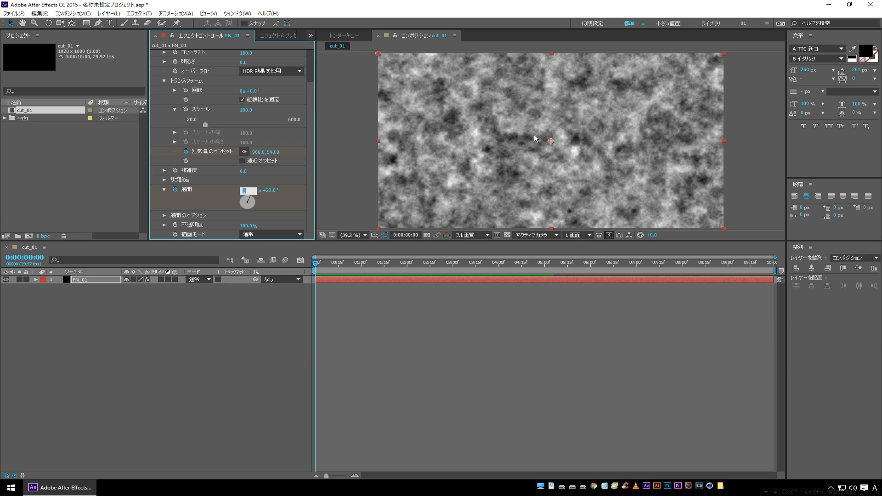
{"action": "type", "text": "0"}
{"action": "key", "text": "Return"}
{"action": "left_click", "coordinate": [254, 190]}
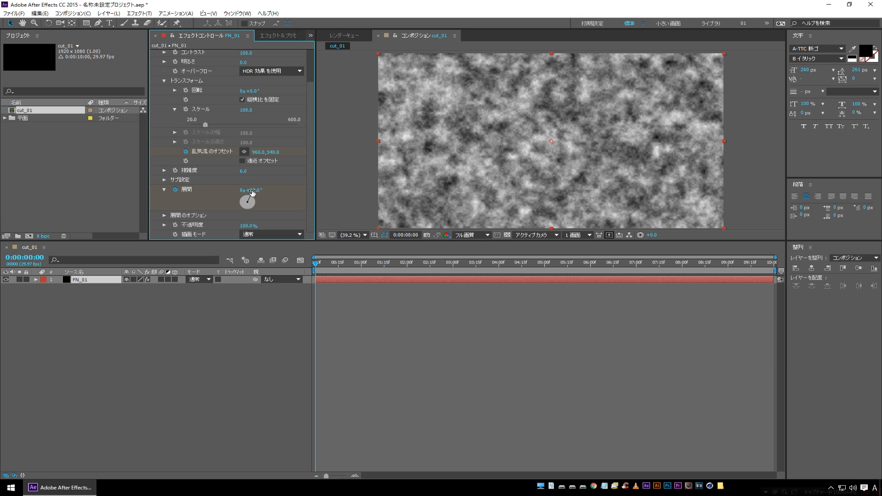
{"action": "type", "text": "0"}
{"action": "key", "text": "Return"}
Set the Fractal Noise evolution to 2 full revolutions at the last frame, 0:00:09:29
{"action": "left_click_drag", "start_coordinate": [316, 264], "coordinate": [804, 269]}
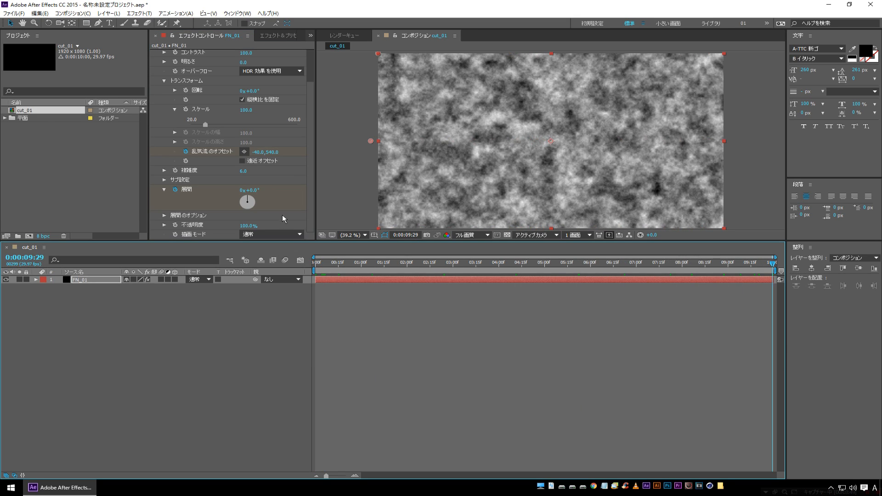
{"action": "left_click", "coordinate": [242, 190]}
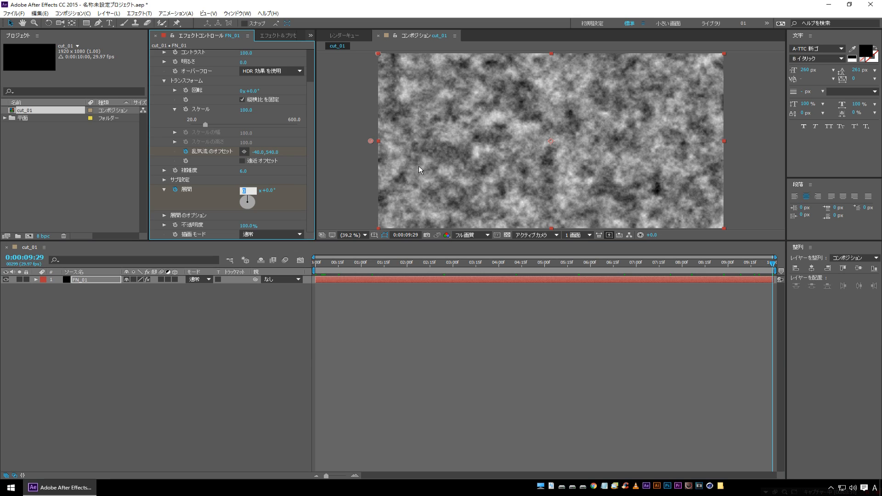
{"action": "type", "text": "2"}
{"action": "key", "text": "Return"}
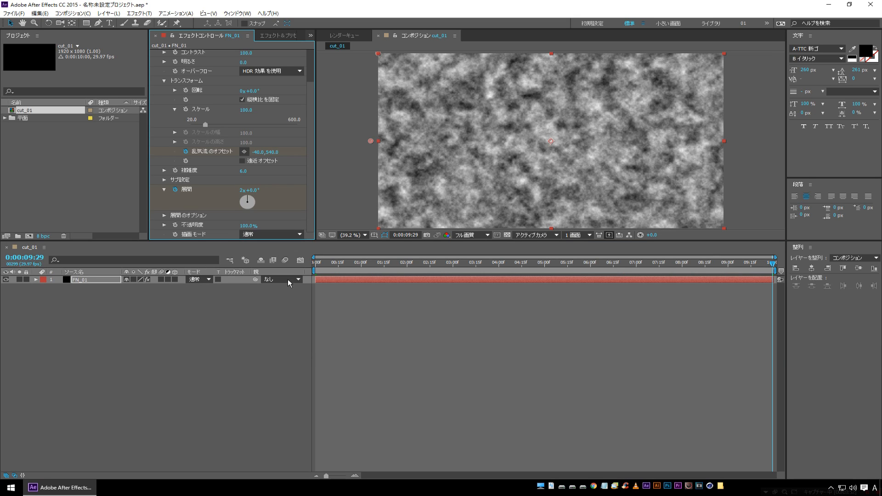
Preview the combined offset and evolution animation from the first frame
{"action": "left_click", "coordinate": [236, 264]}
{"action": "key", "text": "Home"}
{"action": "key", "text": "space"}
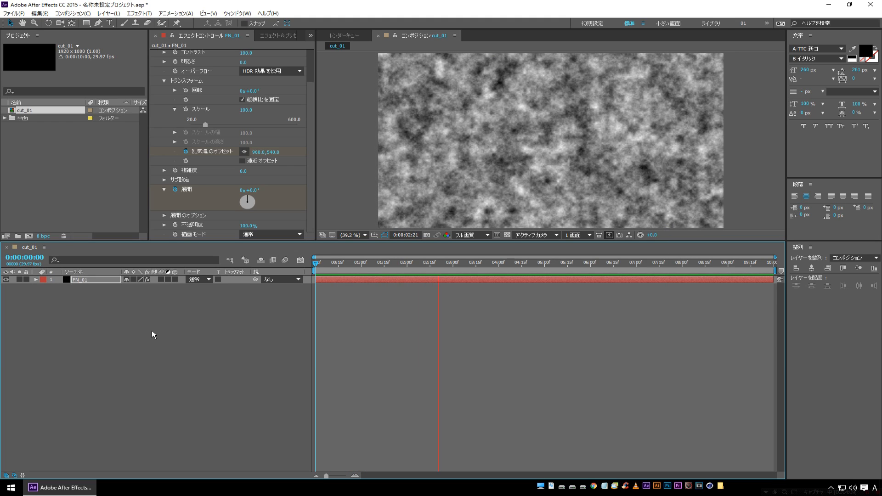
{"action": "key", "text": "space"}
Create a solid named SKY_01 in blue 1797CD and place it beneath the FN_01 layer
{"action": "right_click", "coordinate": [104, 321]}
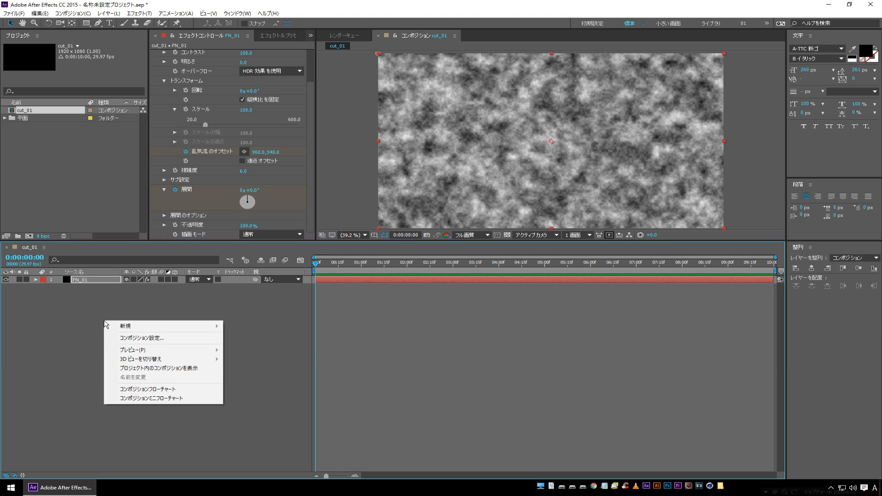
{"action": "mouse_move", "coordinate": [117, 326]}
{"action": "left_click", "coordinate": [264, 351]}
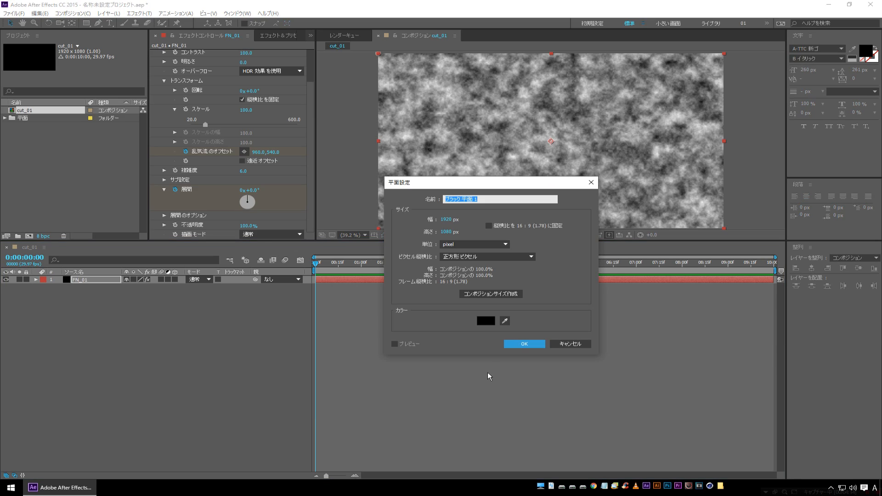
{"action": "type", "text": "S"}
{"action": "left_click", "coordinate": [487, 320]}
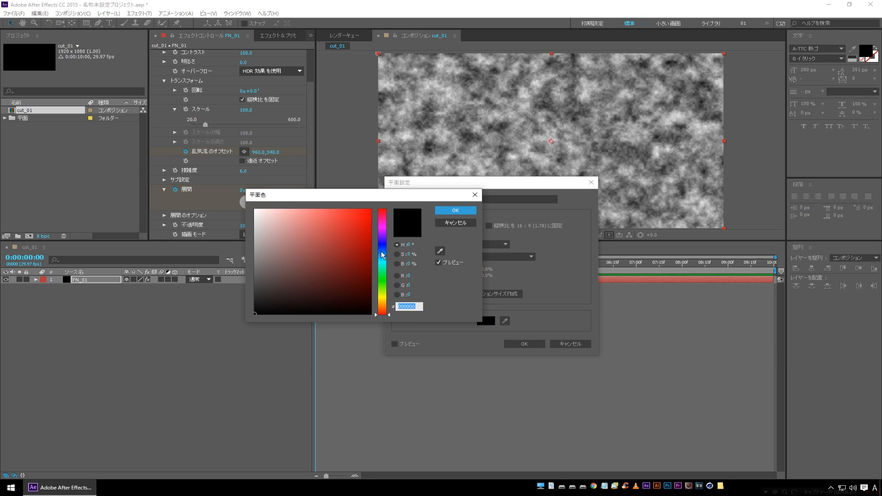
{"action": "left_click", "coordinate": [381, 250]}
{"action": "mouse_move", "coordinate": [356, 238]}
{"action": "left_mouse_down"}
{"action": "mouse_move", "coordinate": [346, 225]}
{"action": "mouse_move", "coordinate": [368, 247]}
{"action": "mouse_move", "coordinate": [351, 236]}
{"action": "mouse_move", "coordinate": [358, 229]}
{"action": "left_mouse_up"}
{"action": "left_click", "coordinate": [384, 257]}
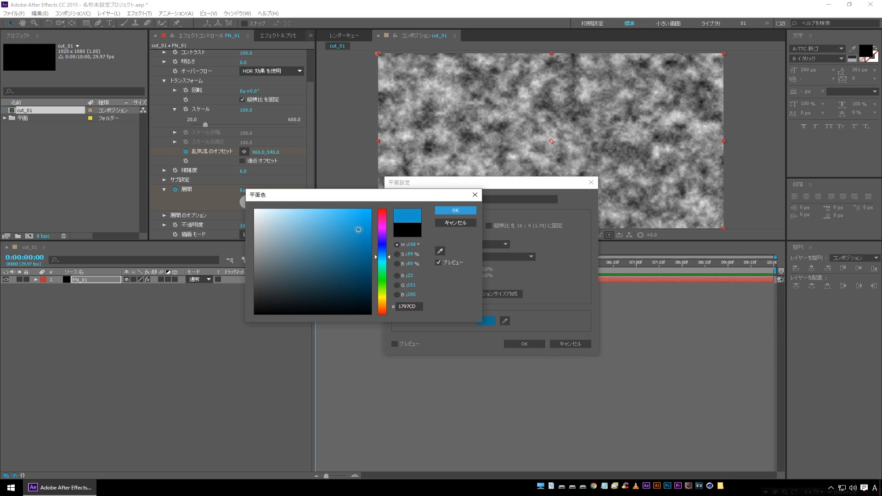
{"action": "left_click", "coordinate": [455, 211]}
{"action": "left_click", "coordinate": [524, 343]}
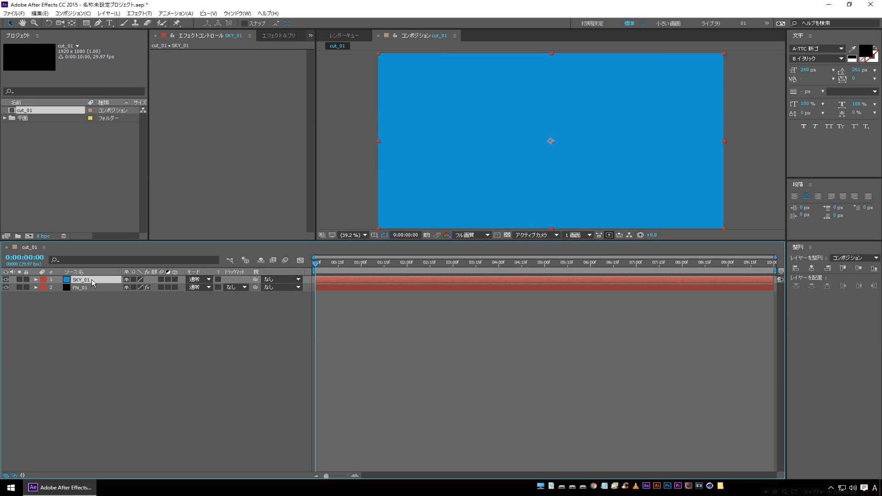
{"action": "left_click_drag", "start_coordinate": [93, 283], "coordinate": [97, 316]}
Set the FN_01 layer's blending mode to Screen and preview the moving clouds over the blue
{"action": "left_click", "coordinate": [82, 279]}
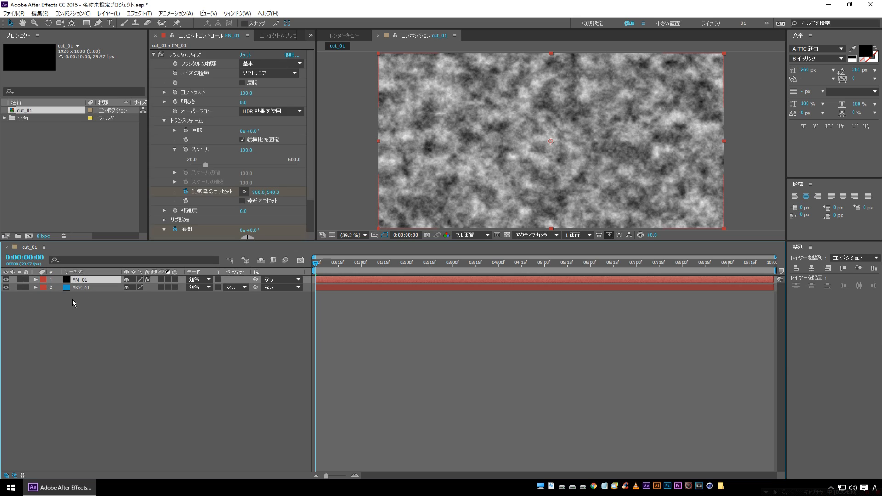
{"action": "left_click", "coordinate": [198, 286]}
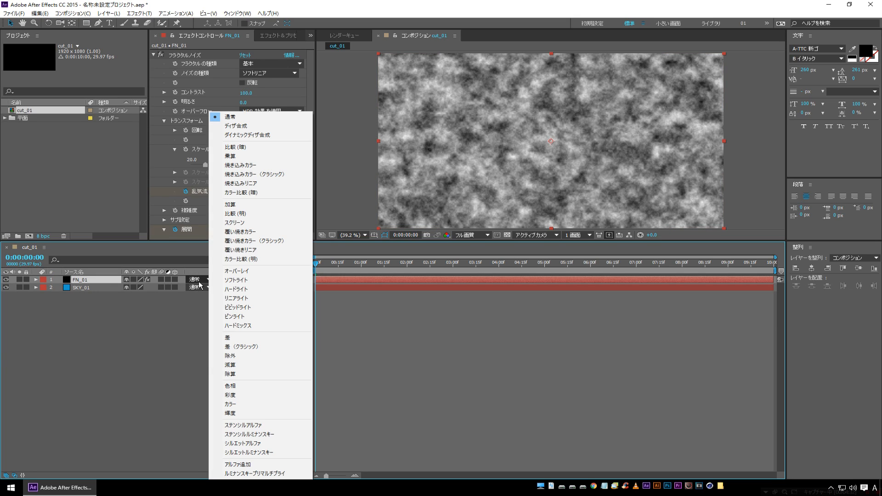
{"action": "left_click", "coordinate": [259, 223]}
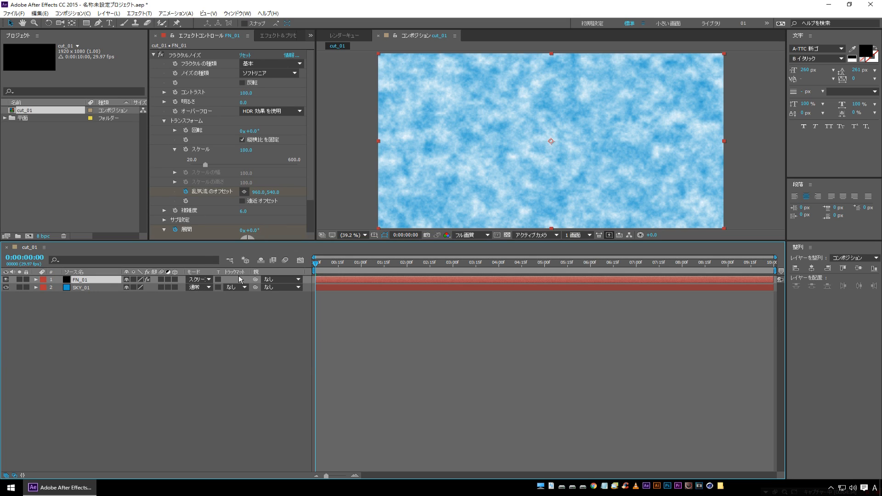
{"action": "key", "text": "space"}
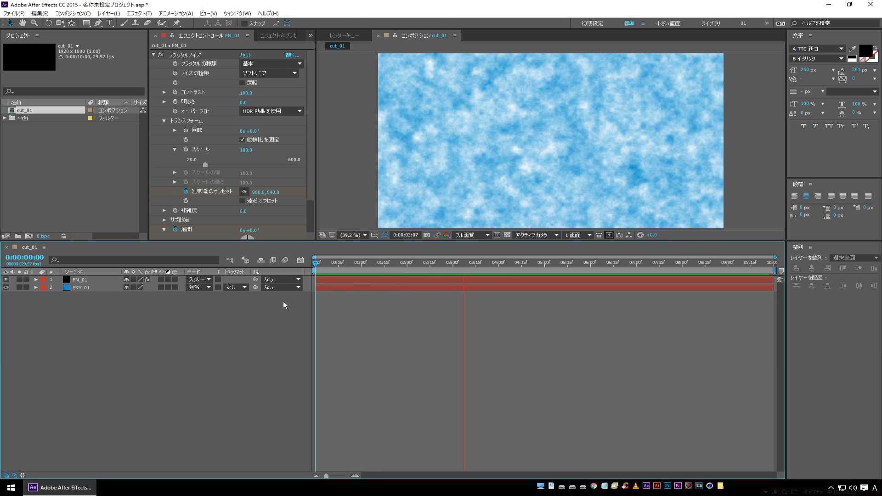
{"action": "key", "text": "space"}
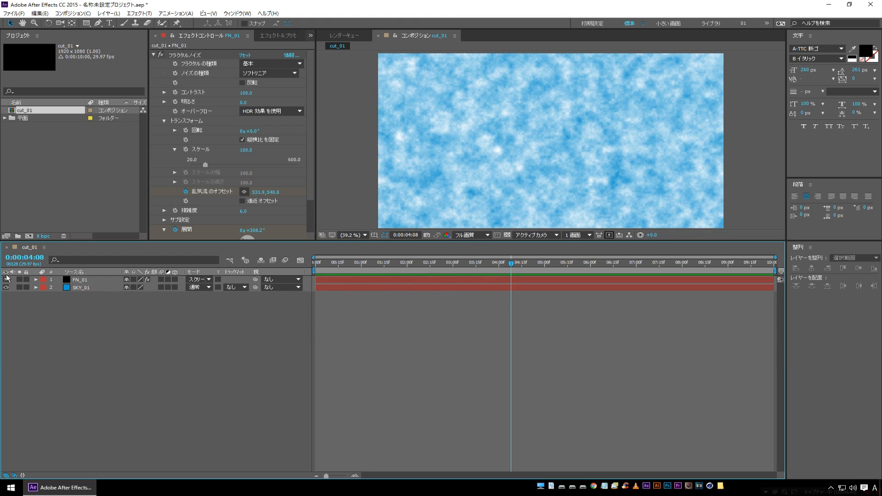
Hide the FN_01 layer and select the SKY_01 layer
{"action": "left_click", "coordinate": [73, 280]}
{"action": "left_click", "coordinate": [4, 280]}
{"action": "left_click", "coordinate": [6, 280]}
{"action": "left_click", "coordinate": [78, 287]}
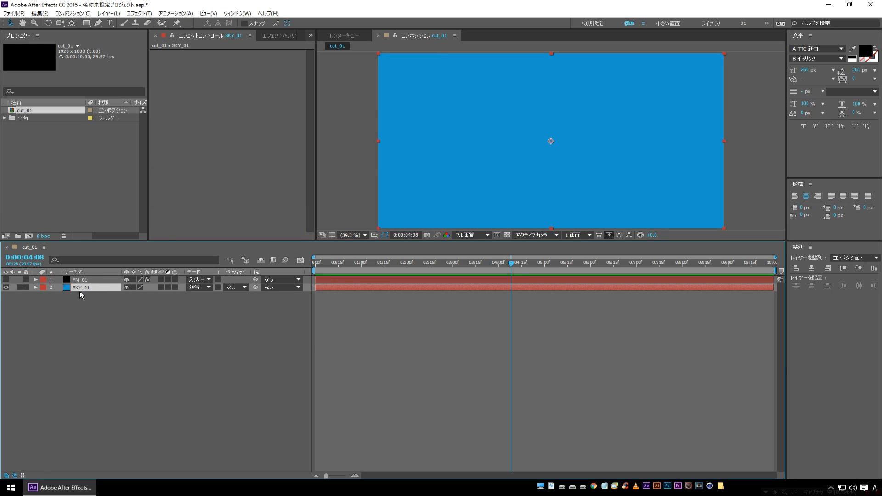
Apply the Gradient Ramp effect to the SKY_01 layer and set its start color to blue 0A7CCB
{"action": "left_click", "coordinate": [138, 13]}
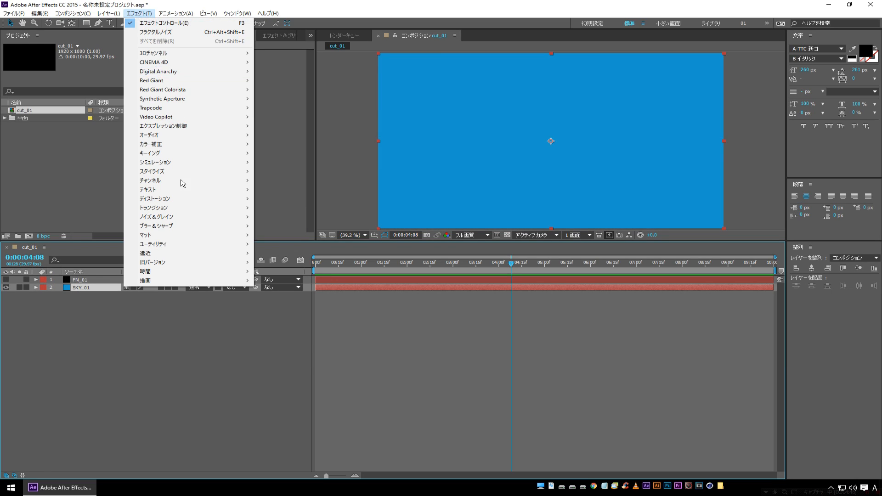
{"action": "mouse_move", "coordinate": [191, 280]}
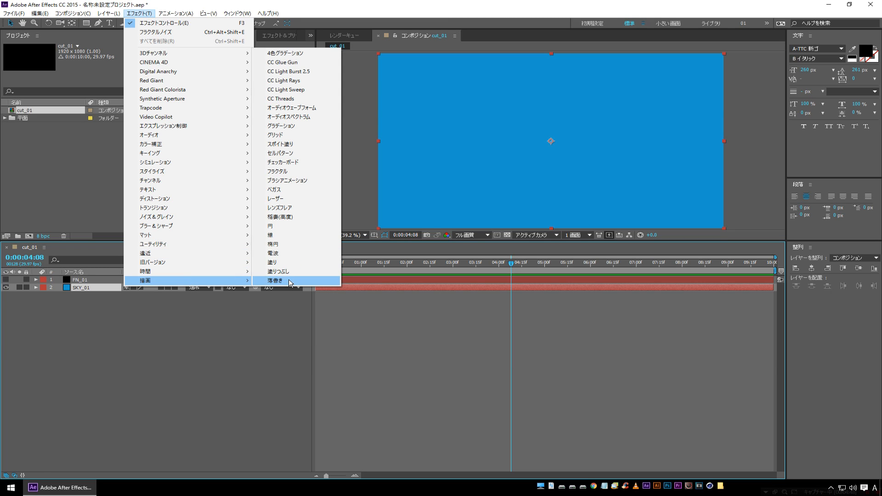
{"action": "left_click", "coordinate": [307, 129]}
{"action": "left_click", "coordinate": [244, 73]}
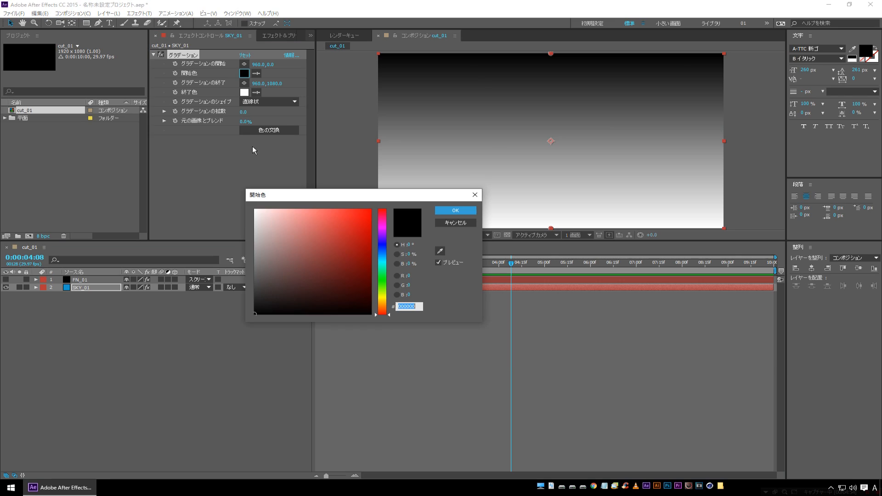
{"action": "left_click", "coordinate": [379, 255]}
{"action": "left_click", "coordinate": [365, 230]}
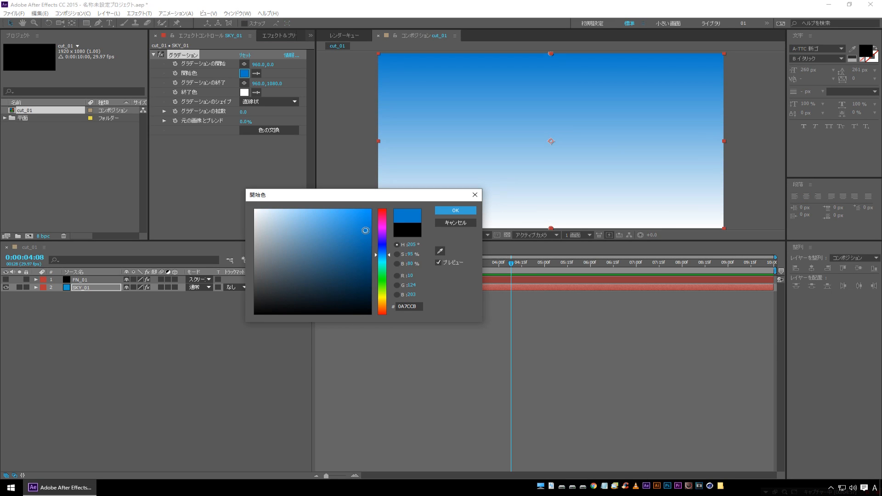
{"action": "left_click", "coordinate": [455, 211]}
Set the SKY_01 gradient's end color to a light blue
{"action": "left_click", "coordinate": [244, 92]}
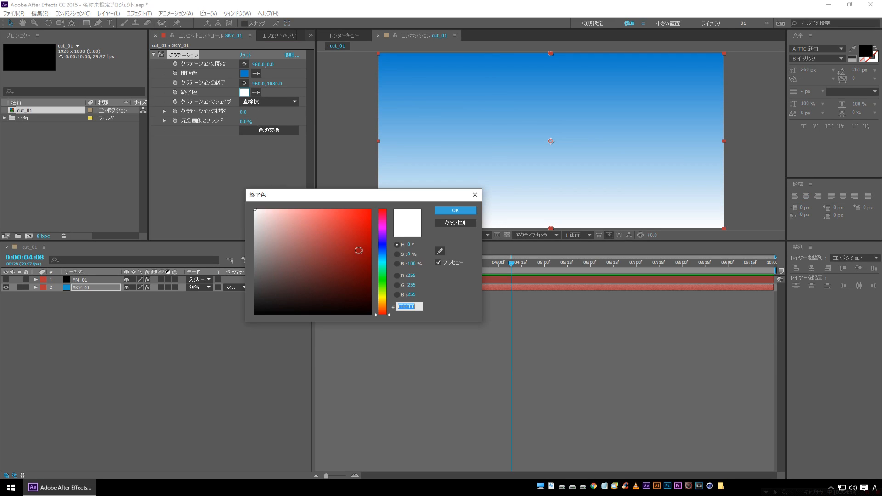
{"action": "left_click", "coordinate": [383, 256]}
{"action": "left_click_drag", "start_coordinate": [340, 232], "coordinate": [309, 220]}
{"action": "left_click", "coordinate": [455, 211]}
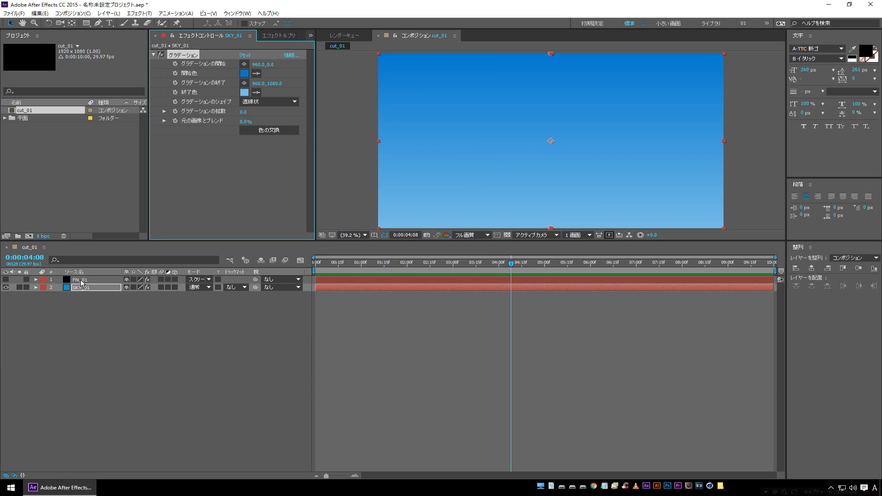
Show the FN_01 layer again and turn it into a 3D layer
{"action": "left_click", "coordinate": [6, 280]}
{"action": "left_click", "coordinate": [6, 279]}
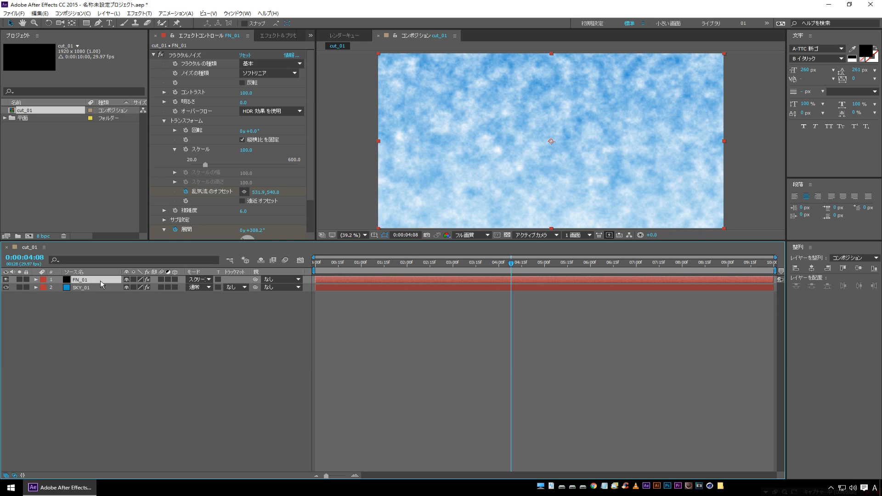
{"action": "left_click", "coordinate": [175, 279]}
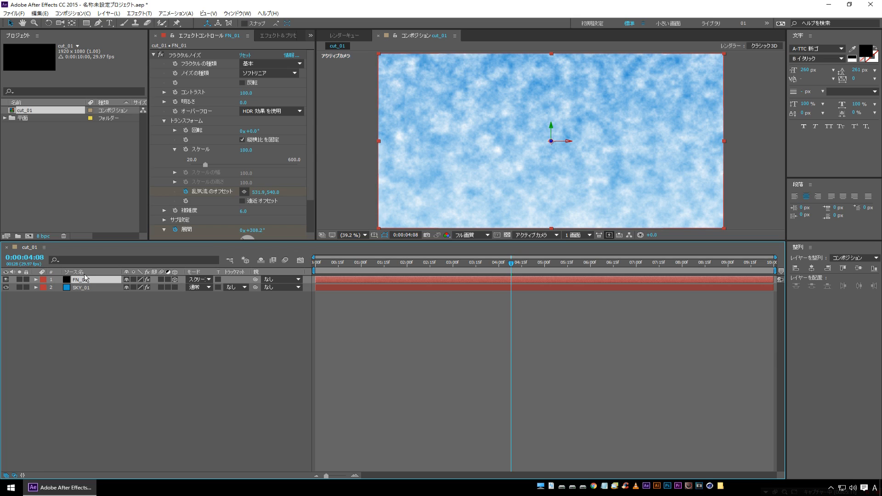
Tilt FN_01 with X Rotation 51° and Y Rotation -6°, and set its Z position to -1774 so the clouds fill the frame
{"action": "left_click", "coordinate": [36, 280]}
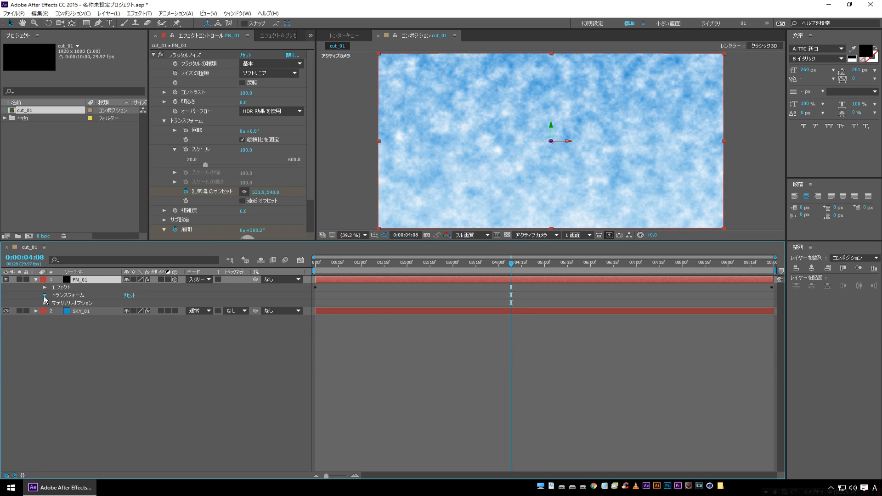
{"action": "left_click", "coordinate": [44, 296]}
{"action": "left_click_drag", "start_coordinate": [134, 335], "coordinate": [158, 332]}
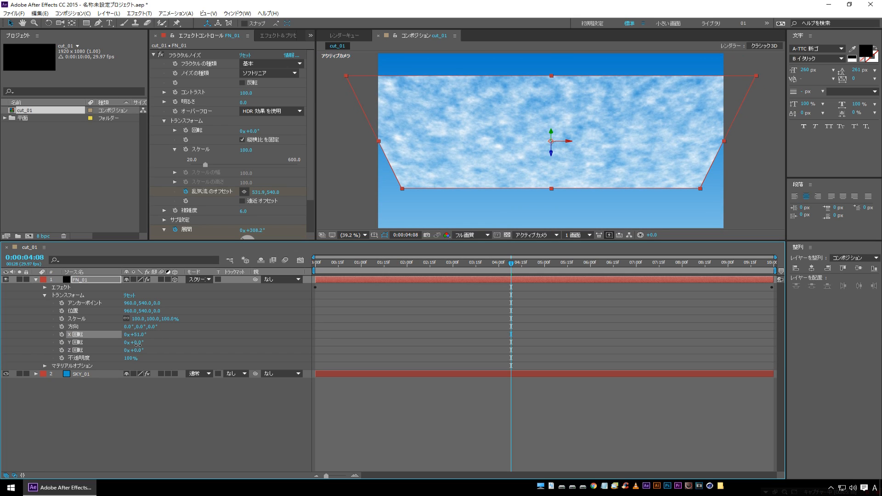
{"action": "left_click_drag", "start_coordinate": [138, 343], "coordinate": [132, 345]}
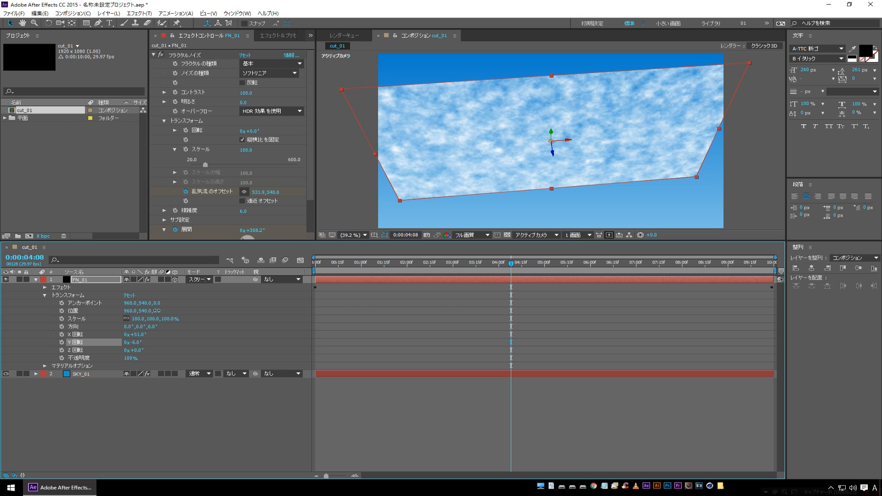
{"action": "left_click_drag", "start_coordinate": [157, 311], "coordinate": [185, 311]}
{"action": "left_click_drag", "start_coordinate": [43, 323], "coordinate": [27, 324]}
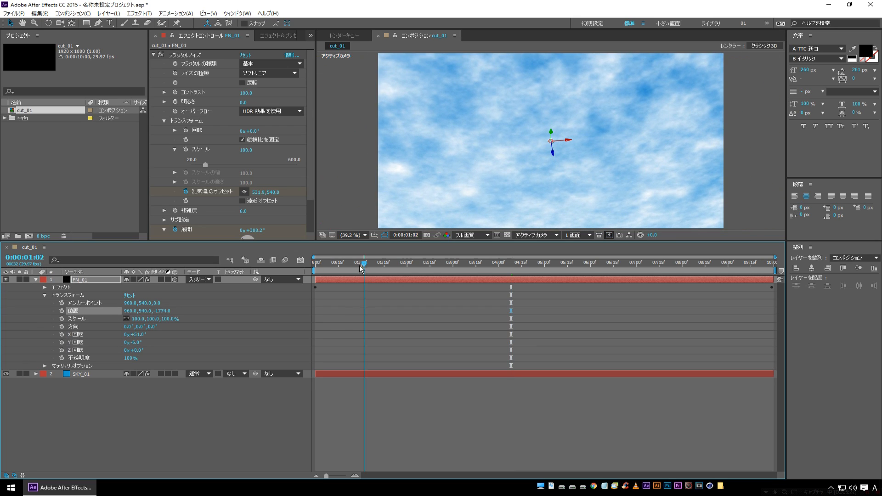
Preview the tilted cloud animation from the first frame, collapse FN_01's properties, and scrub to 0:00:06:14
{"action": "left_click", "coordinate": [185, 395]}
{"action": "key", "text": "space"}
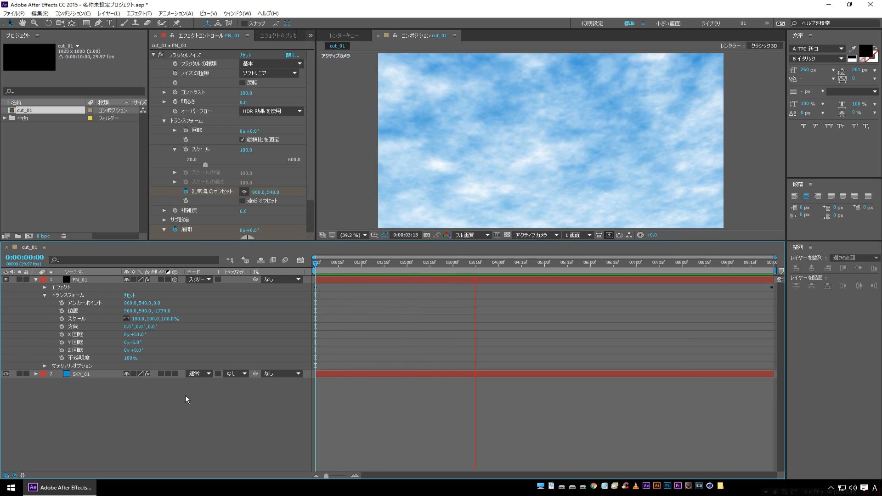
{"action": "key", "text": "space"}
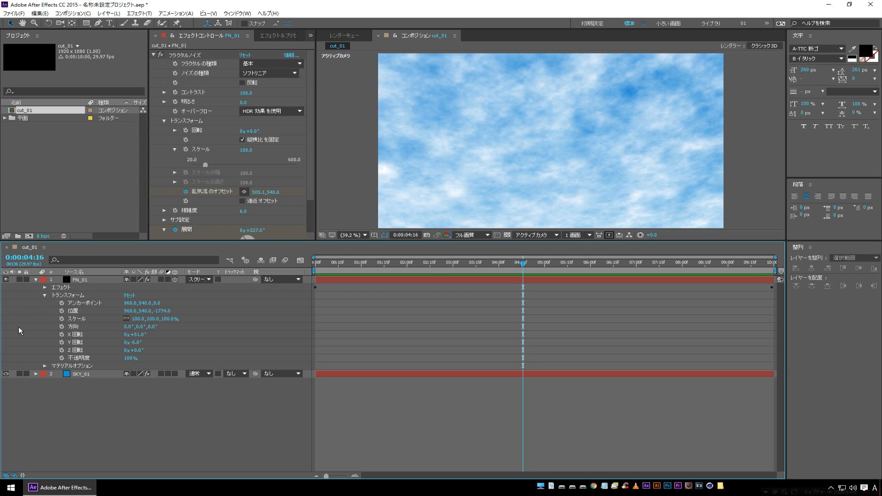
{"action": "left_click", "coordinate": [35, 279]}
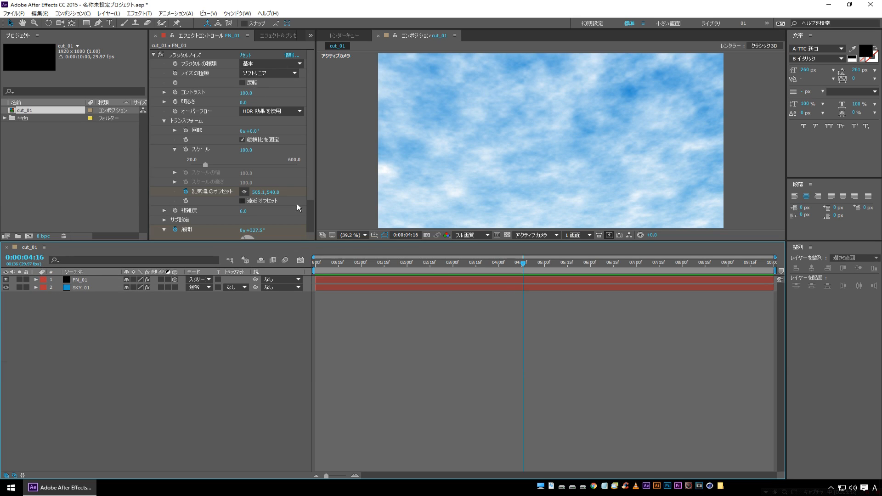
{"action": "left_click", "coordinate": [516, 264]}
{"action": "left_click_drag", "start_coordinate": [515, 264], "coordinate": [611, 273]}
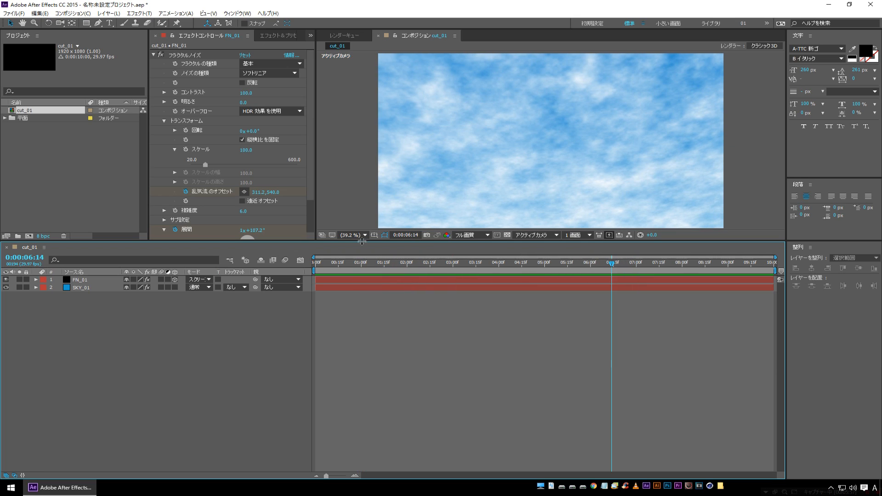
Try the Turbulent Smooth fractal type on FN_01's Fractal Noise effect and scrub through the timeline to check it
{"action": "left_click", "coordinate": [178, 54]}
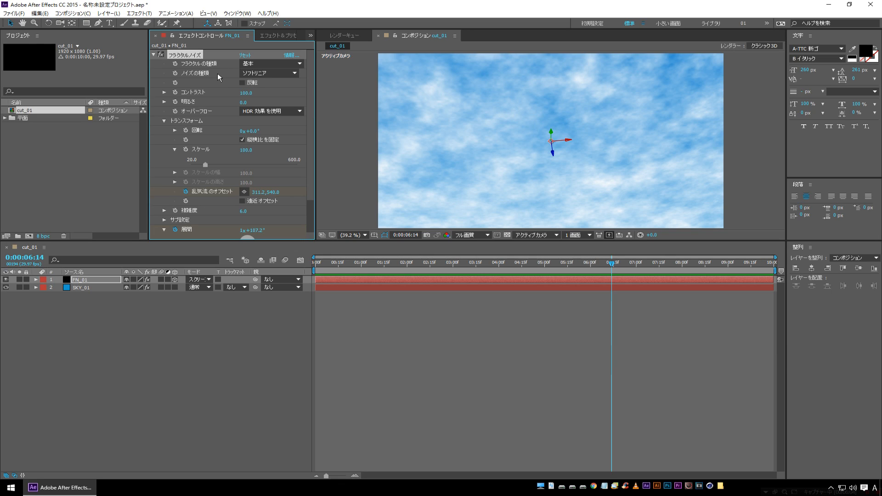
{"action": "left_click_drag", "start_coordinate": [469, 271], "coordinate": [432, 263]}
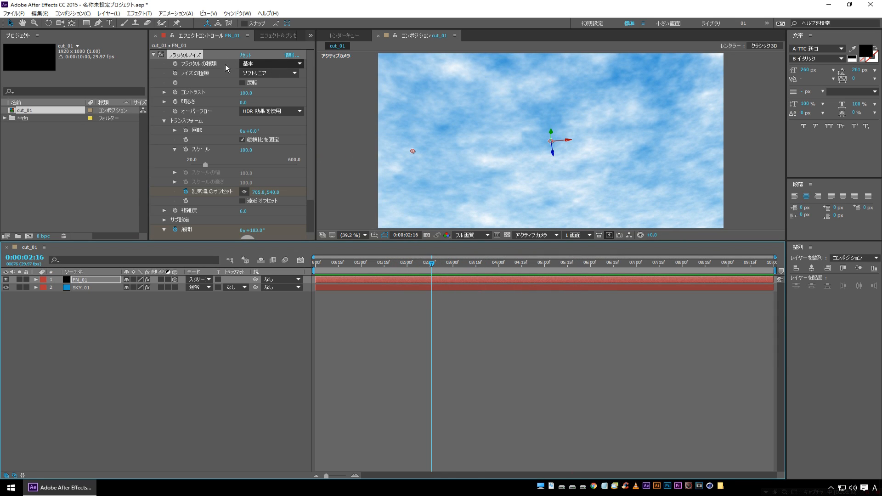
{"action": "left_click", "coordinate": [276, 63]}
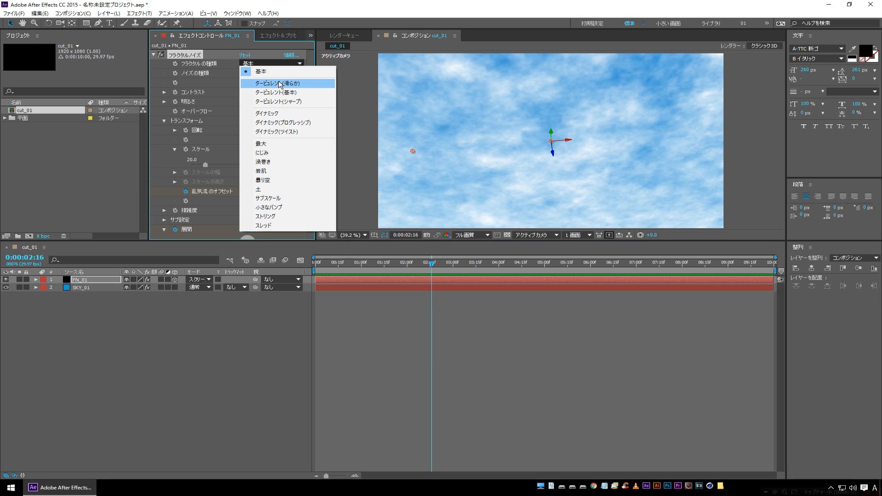
{"action": "left_click", "coordinate": [325, 87]}
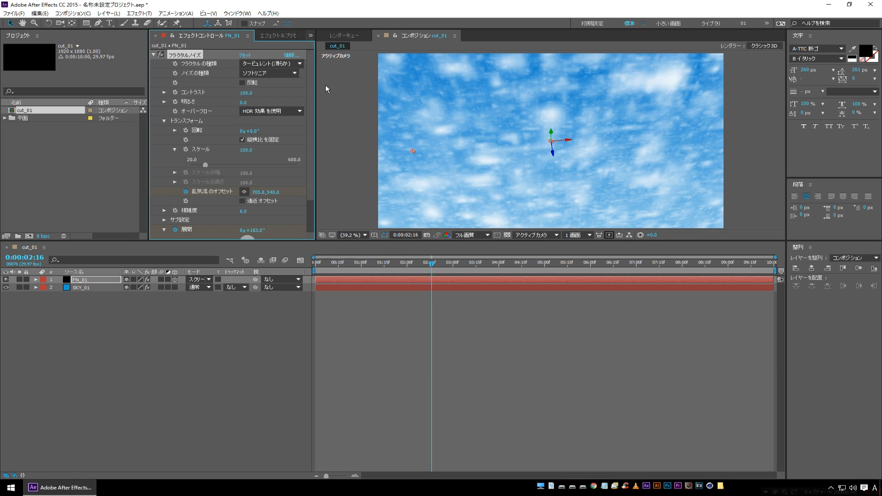
{"action": "left_click_drag", "start_coordinate": [432, 269], "coordinate": [536, 266]}
{"action": "left_click", "coordinate": [517, 262]}
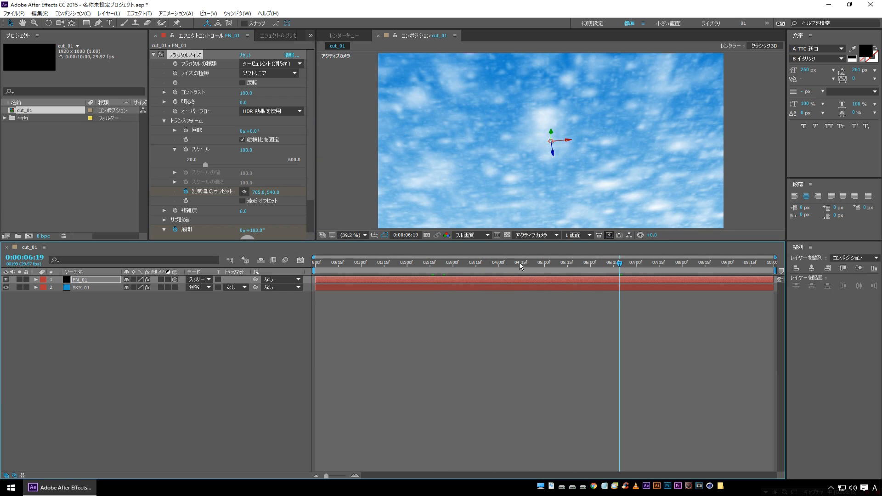
Try the Turbulent Basic, Turbulent Sharp and Dynamic fractal types on FN_01
{"action": "left_click", "coordinate": [276, 64]}
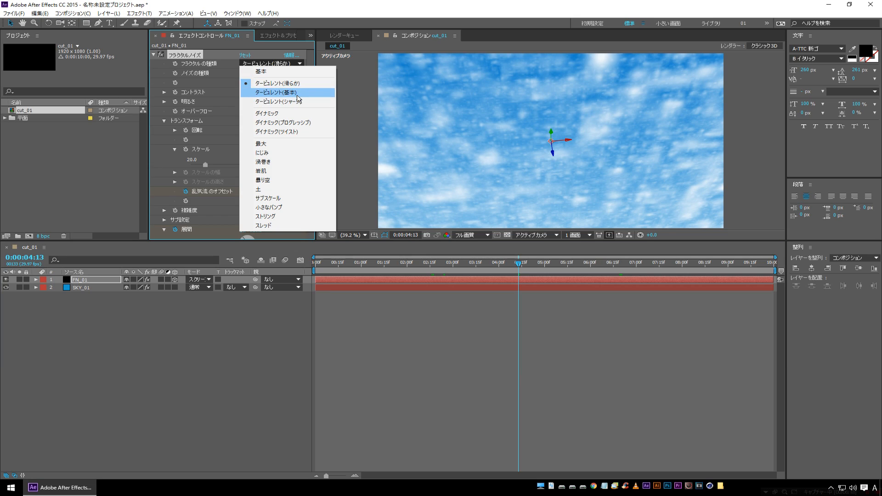
{"action": "left_click", "coordinate": [289, 92]}
{"action": "left_click", "coordinate": [290, 64]}
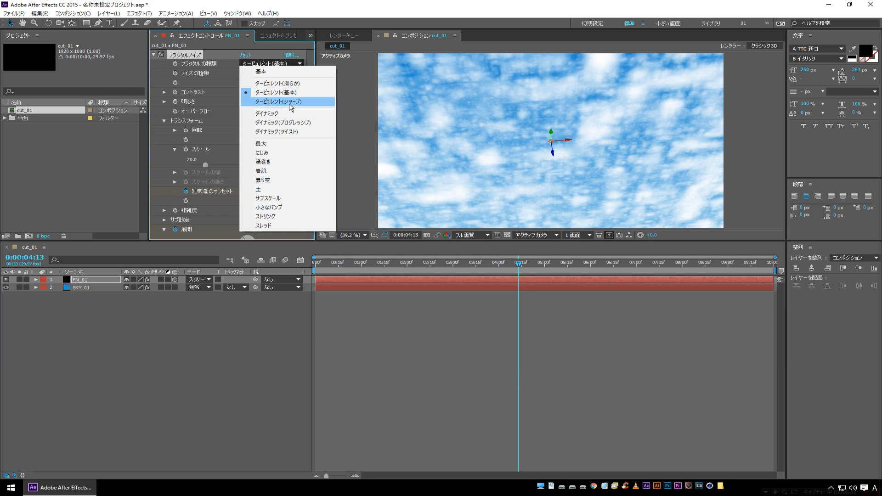
{"action": "left_click", "coordinate": [285, 101]}
{"action": "left_click", "coordinate": [287, 65]}
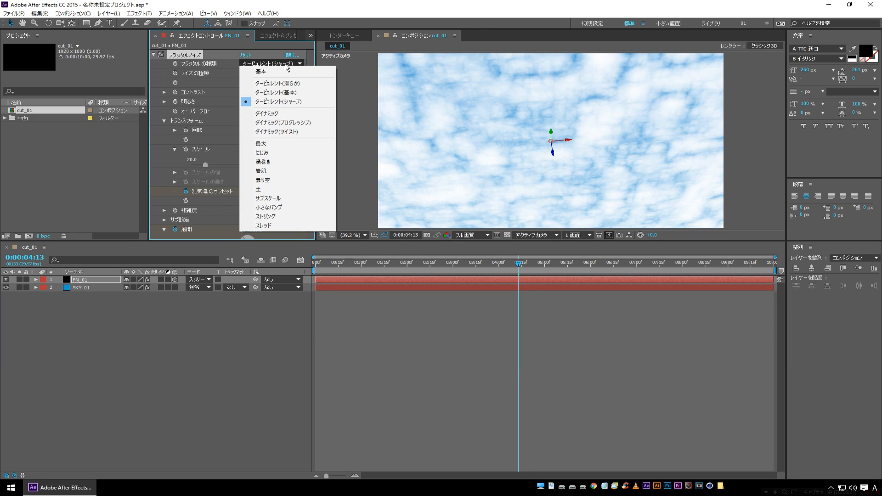
{"action": "left_click", "coordinate": [276, 113]}
Try the Max, Swirly and Rocky fractal types on FN_01 and return the fractal type to Basic
{"action": "left_click", "coordinate": [279, 64]}
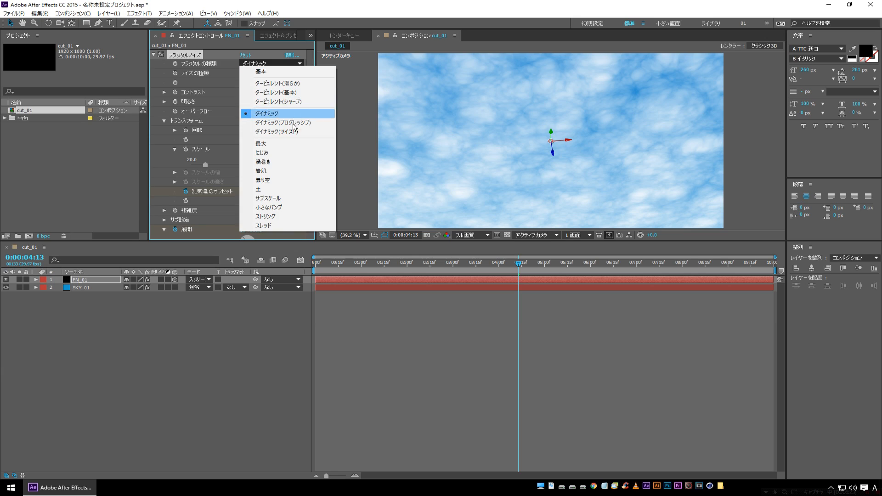
{"action": "left_click", "coordinate": [292, 144]}
{"action": "left_click", "coordinate": [269, 63]}
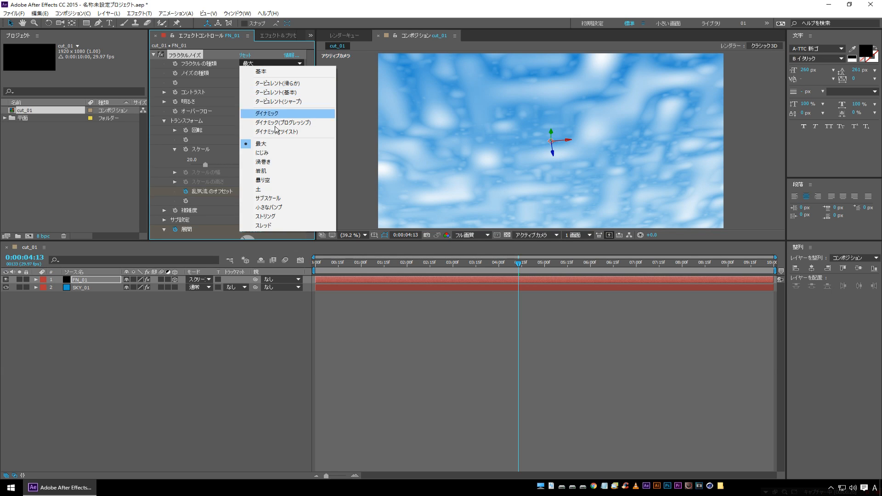
{"action": "left_click", "coordinate": [280, 167]}
{"action": "left_click", "coordinate": [269, 65]}
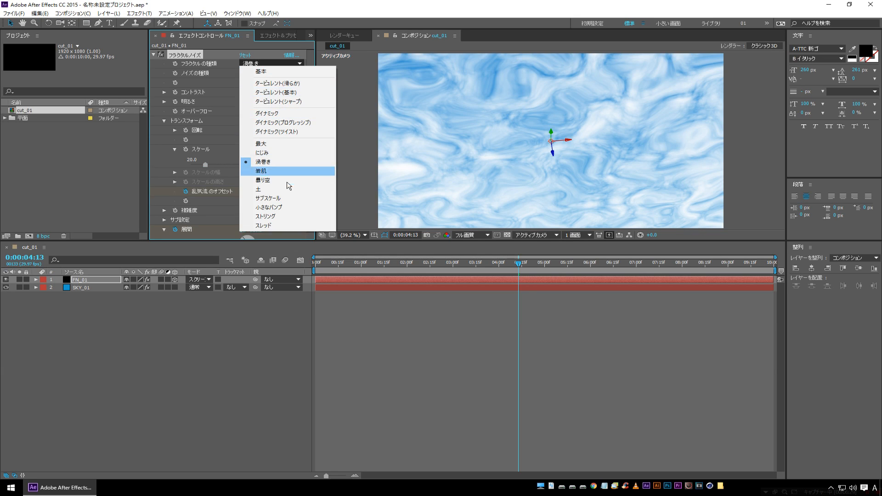
{"action": "left_click", "coordinate": [291, 172]}
{"action": "left_click", "coordinate": [269, 63]}
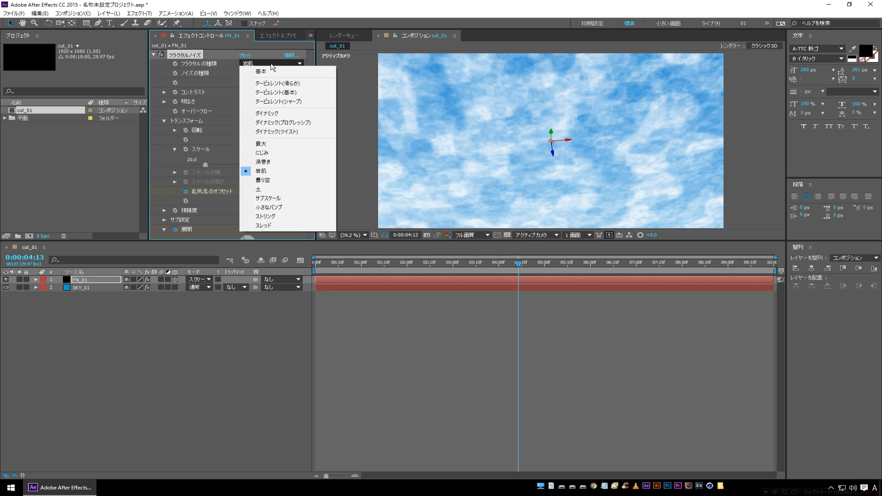
{"action": "left_click", "coordinate": [269, 71]}
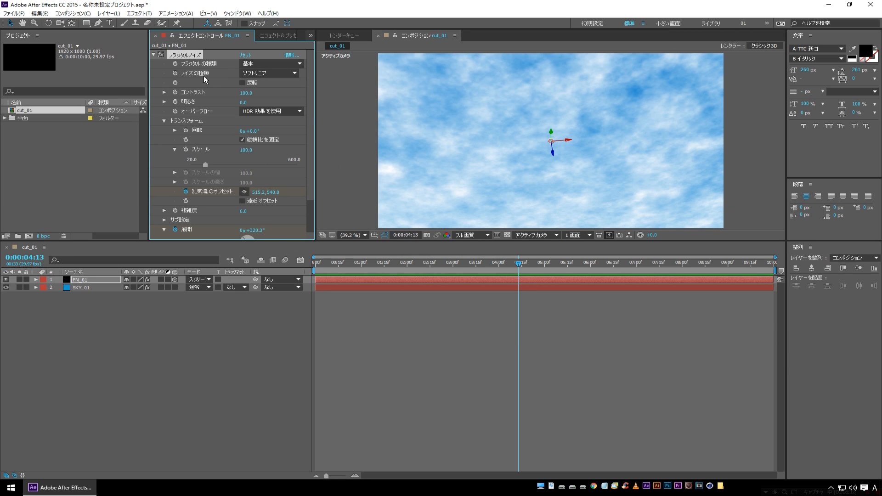
Try the Block, Linear and Soft Linear noise types on FN_01, scrubbing to 0:00:04:28 to check the Block look
{"action": "left_click", "coordinate": [289, 75]}
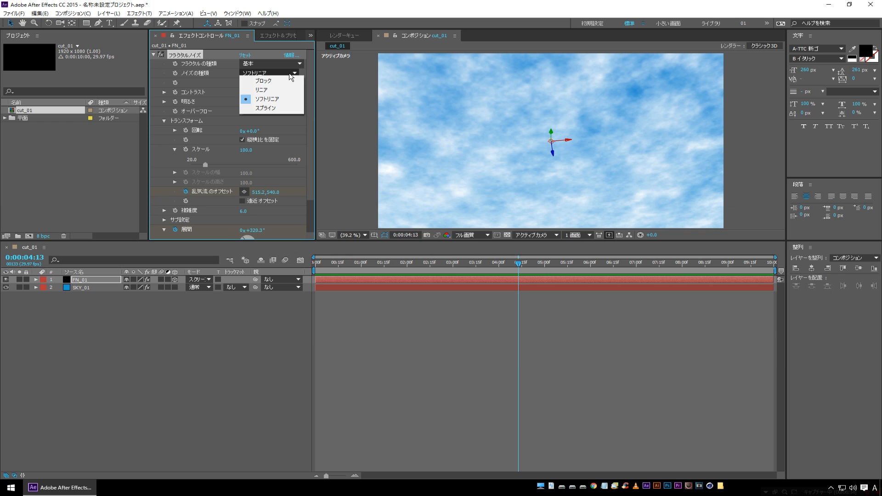
{"action": "left_click", "coordinate": [277, 81]}
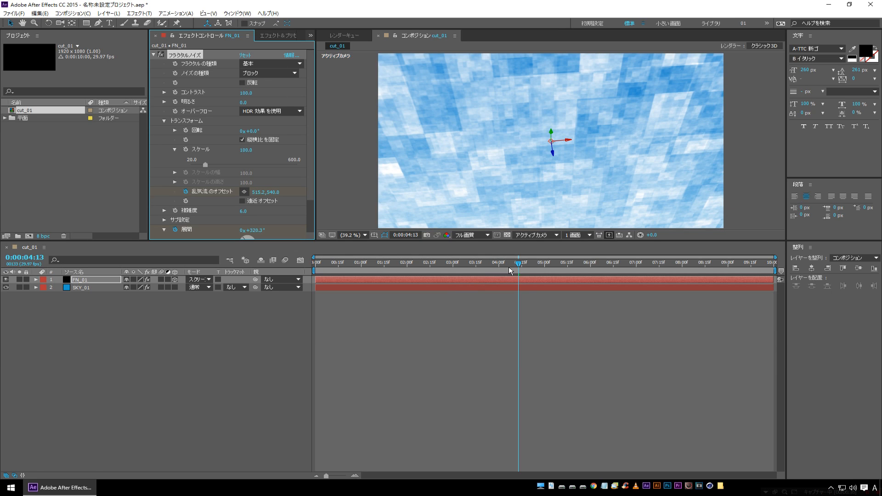
{"action": "left_click_drag", "start_coordinate": [509, 271], "coordinate": [541, 271]}
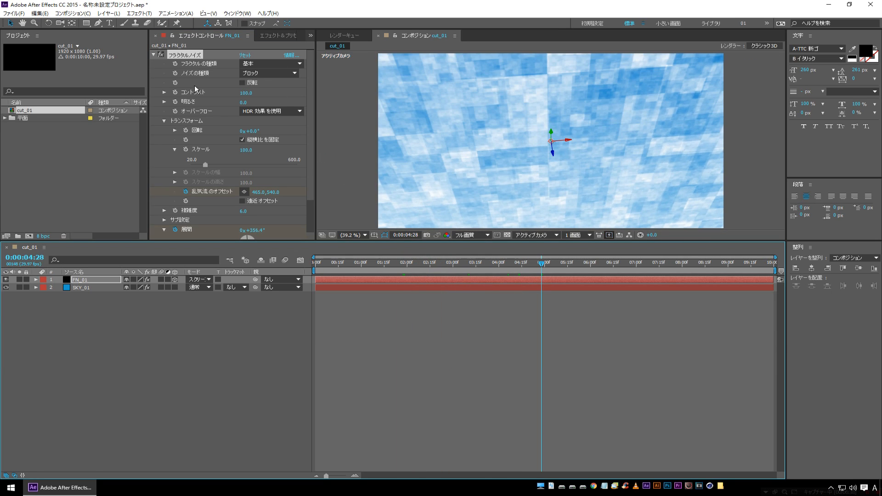
{"action": "left_click", "coordinate": [281, 75]}
{"action": "left_click", "coordinate": [280, 90]}
{"action": "left_click", "coordinate": [280, 74]}
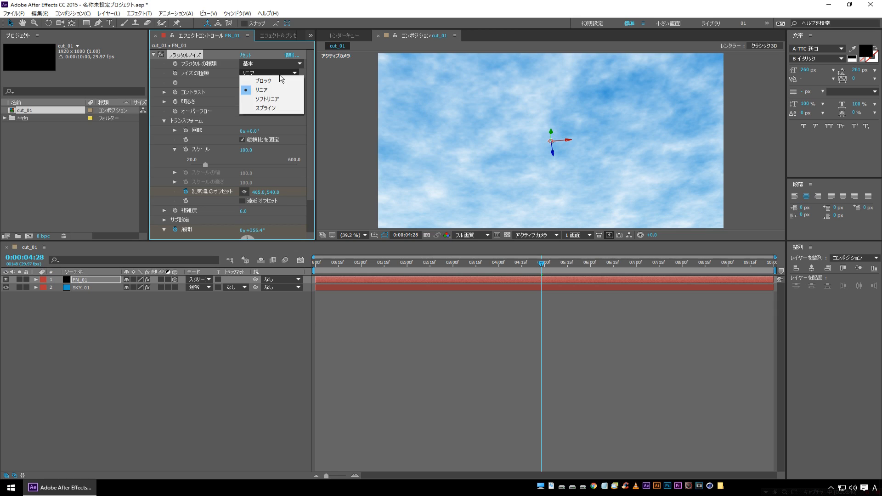
{"action": "left_click", "coordinate": [272, 99]}
Set the noise type of FN_01's Fractal Noise effect to Spline
{"action": "left_click", "coordinate": [273, 73]}
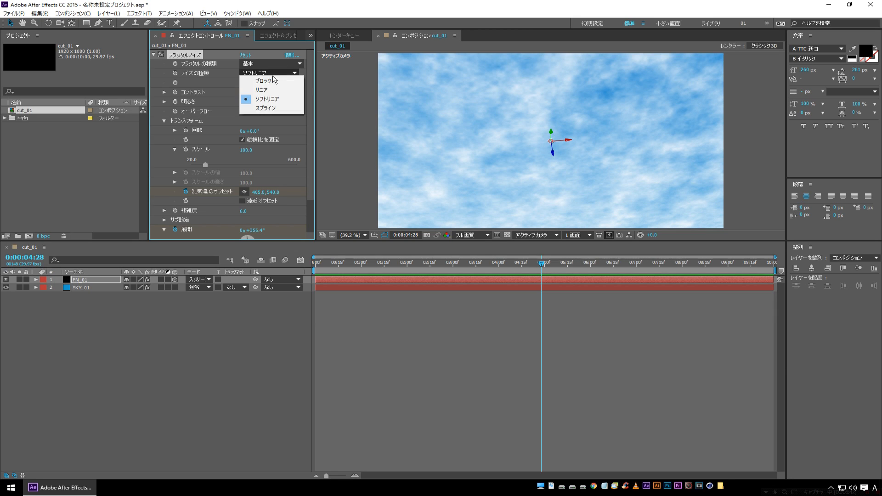
{"action": "left_click", "coordinate": [266, 108]}
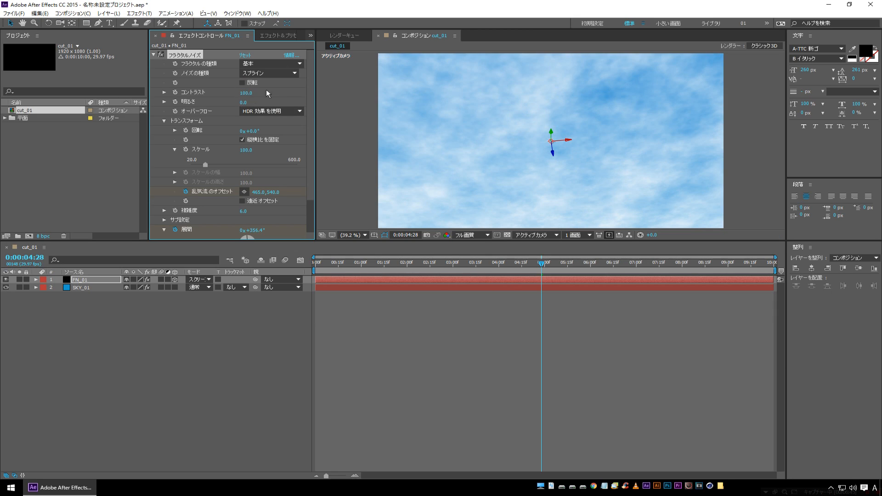
Set the noise type of FN_01's Fractal Noise to Linear and scrub to 0:00:03:26 to check the clouds
{"action": "left_click", "coordinate": [276, 73]}
{"action": "left_click", "coordinate": [275, 90]}
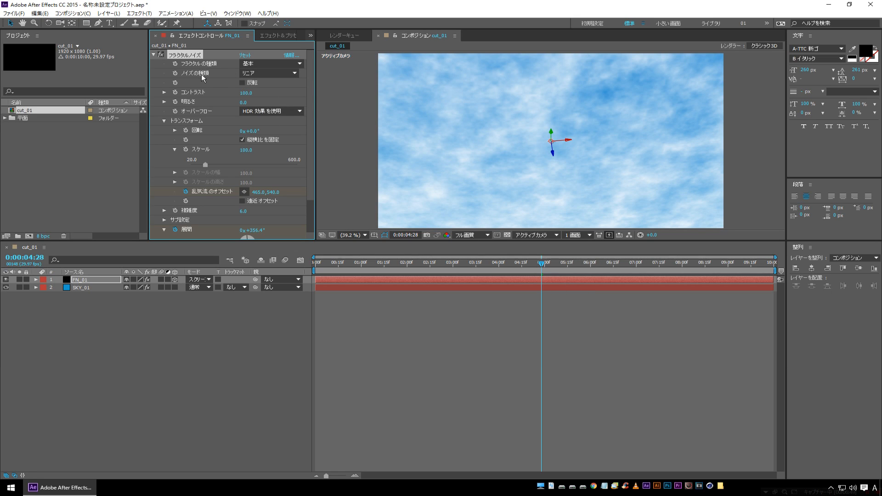
{"action": "left_click_drag", "start_coordinate": [513, 271], "coordinate": [480, 283]}
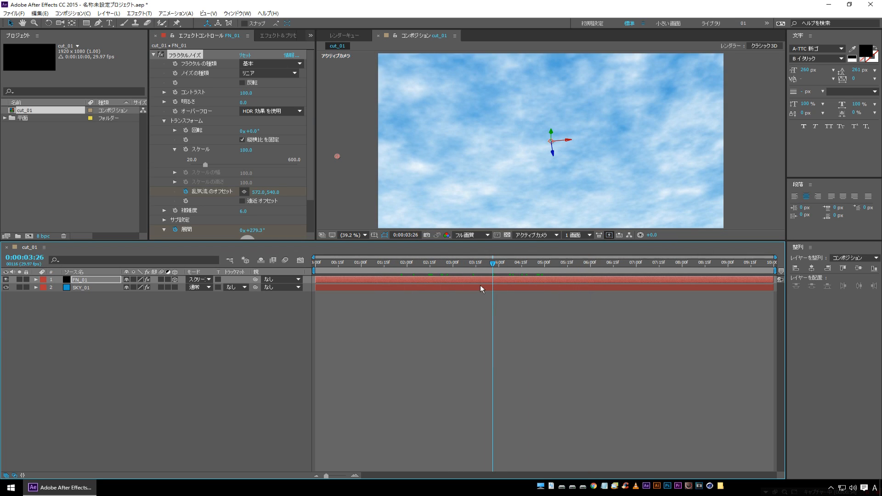
Compare FN_01's Fractal Noise with Invert on and off, leaving Invert off
{"action": "left_click", "coordinate": [250, 84]}
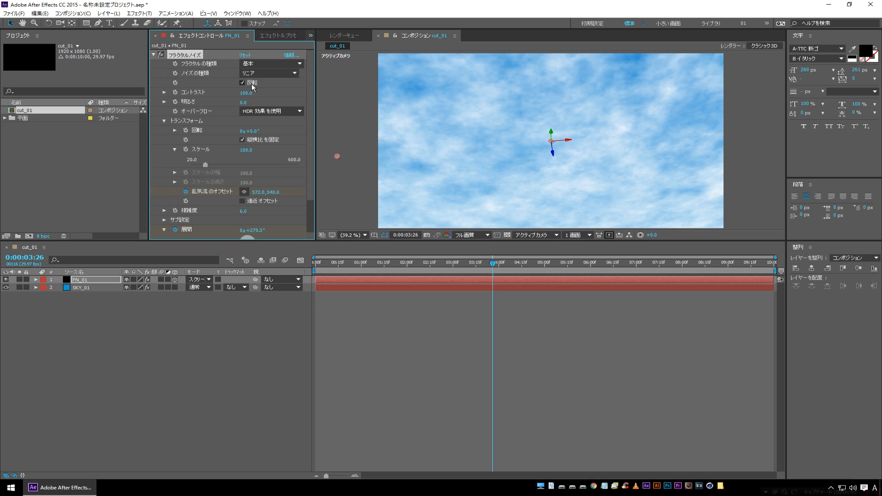
{"action": "left_click", "coordinate": [252, 87]}
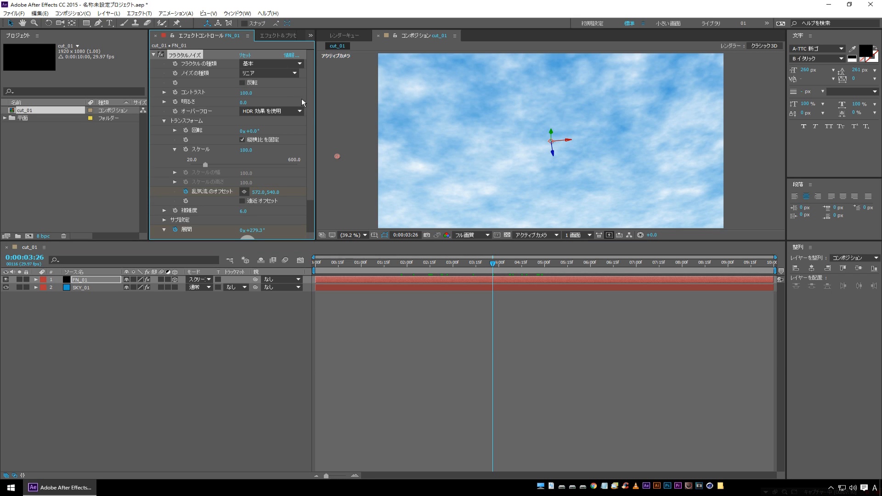
{"action": "left_click", "coordinate": [243, 83]}
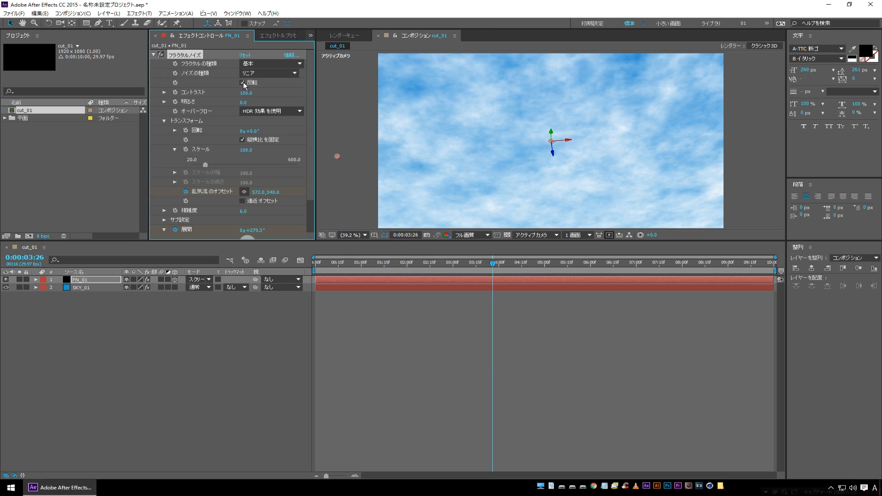
{"action": "left_click", "coordinate": [243, 83]}
{"action": "left_click", "coordinate": [244, 83]}
{"action": "left_click", "coordinate": [242, 84]}
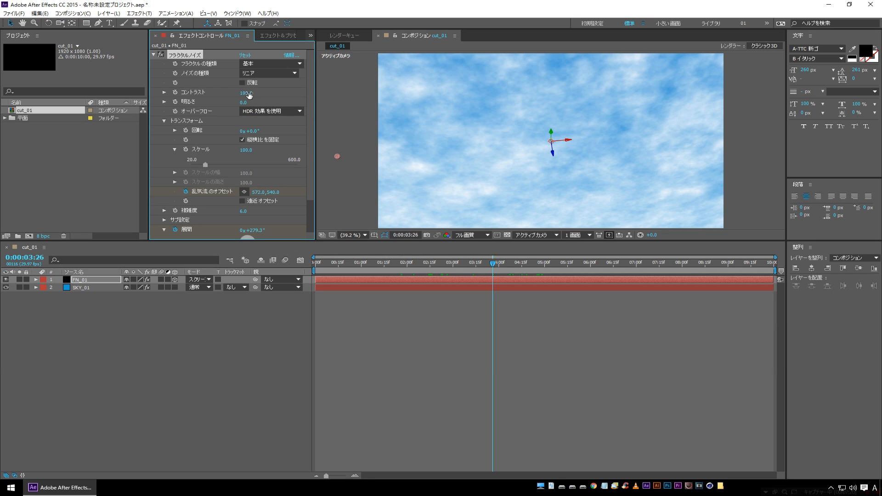
Try raising the Fractal Noise contrast to 292, and bring it to 232 with a brightness of -6
{"action": "left_click_drag", "start_coordinate": [245, 92], "coordinate": [342, 97]}
{"action": "mouse_move", "coordinate": [243, 104]}
{"action": "left_mouse_down"}
{"action": "mouse_move", "coordinate": [234, 107]}
{"action": "mouse_move", "coordinate": [255, 104]}
{"action": "left_mouse_up"}
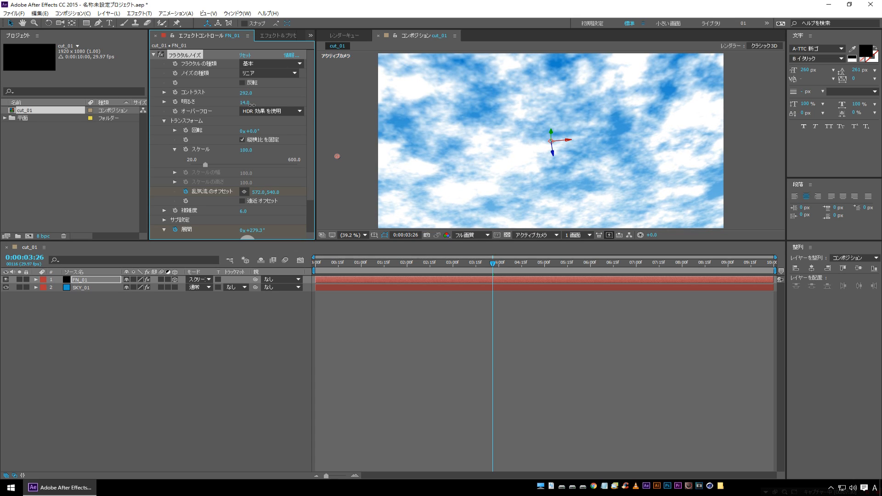
{"action": "left_click_drag", "start_coordinate": [230, 94], "coordinate": [180, 106]}
{"action": "mouse_move", "coordinate": [240, 101]}
{"action": "left_mouse_down"}
{"action": "mouse_move", "coordinate": [223, 99]}
{"action": "mouse_move", "coordinate": [237, 103]}
{"action": "left_mouse_up"}
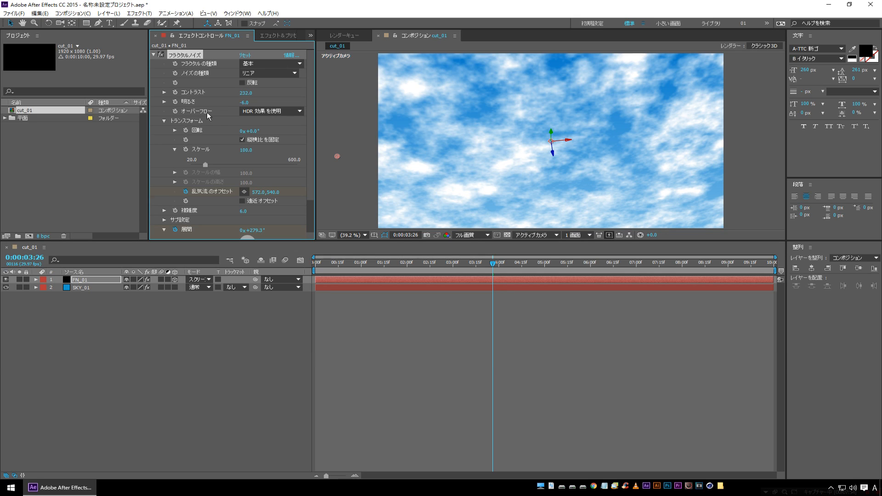
{"action": "mouse_move", "coordinate": [492, 265]}
{"action": "left_mouse_down"}
{"action": "mouse_move", "coordinate": [464, 268]}
{"action": "mouse_move", "coordinate": [490, 266]}
{"action": "left_mouse_up"}
Set the Fractal Noise overflow to Clip, the contrast to 272 and the brightness to 17
{"action": "left_click", "coordinate": [289, 110]}
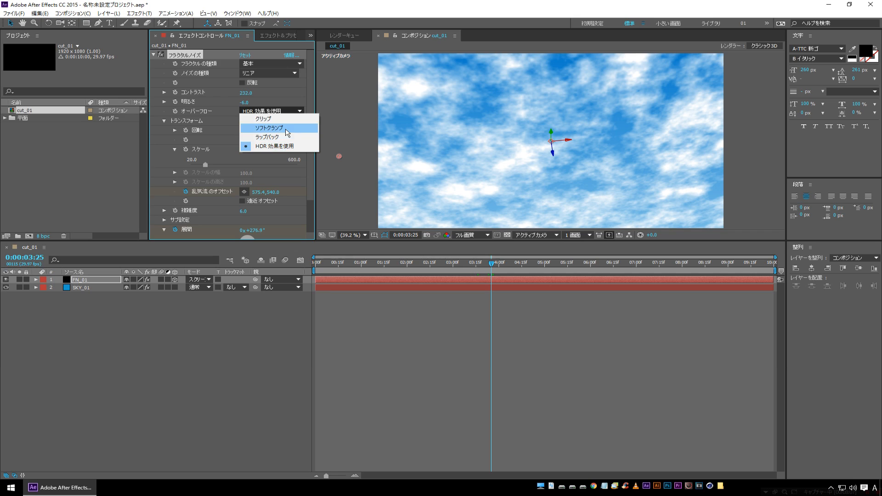
{"action": "left_click", "coordinate": [260, 119]}
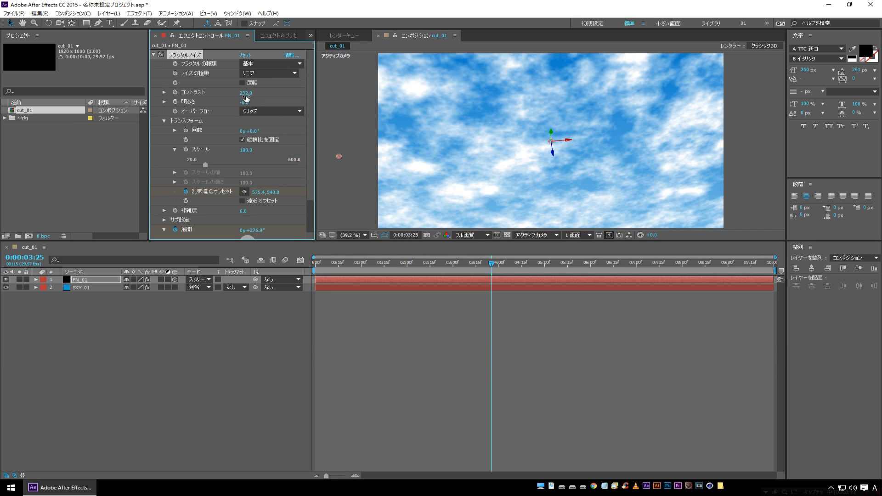
{"action": "left_click_drag", "start_coordinate": [243, 92], "coordinate": [257, 104]}
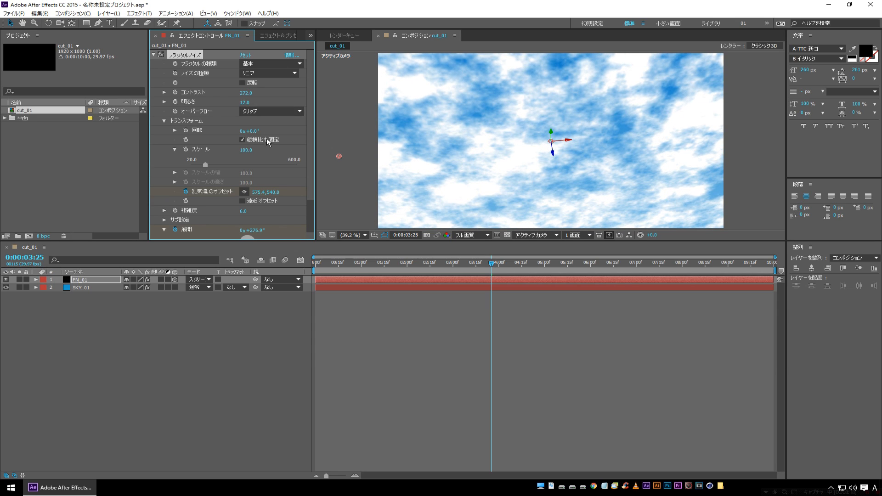
Try the Soft Clamp and Wrap Back overflow modes on FN_01 at different times, and return the overflow to Clip
{"action": "left_click", "coordinate": [287, 111]}
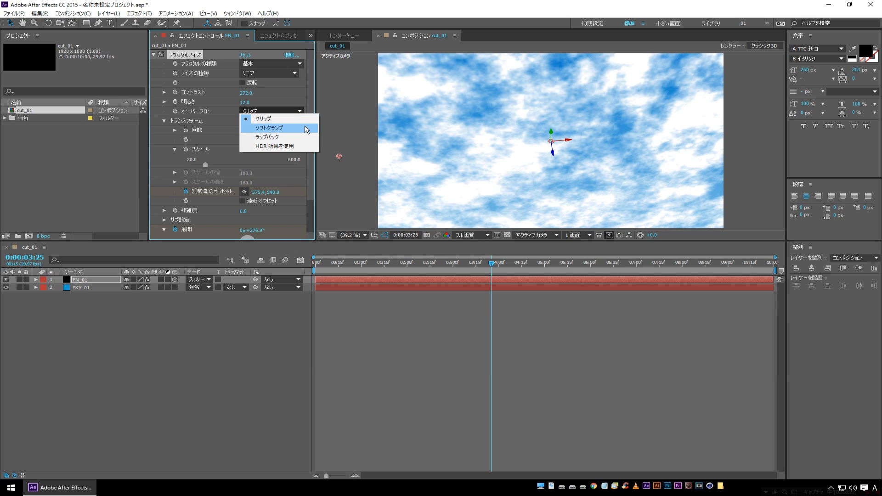
{"action": "left_click", "coordinate": [305, 129]}
{"action": "left_click_drag", "start_coordinate": [574, 271], "coordinate": [457, 281]}
{"action": "left_click", "coordinate": [297, 128]}
{"action": "left_click", "coordinate": [294, 112]}
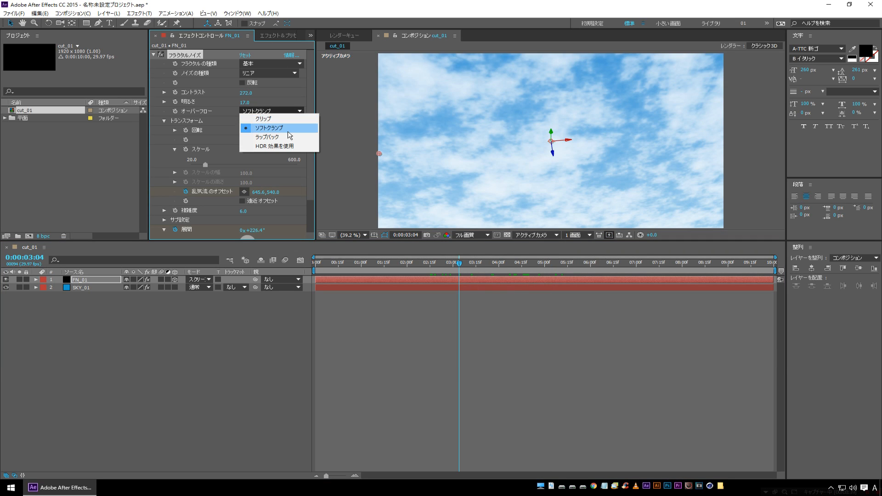
{"action": "left_click", "coordinate": [289, 135]}
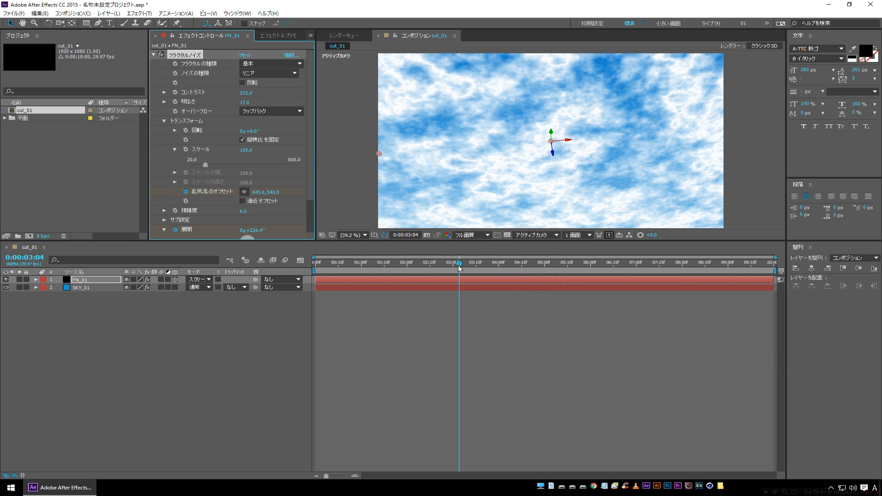
{"action": "mouse_move", "coordinate": [459, 265]}
{"action": "left_mouse_down"}
{"action": "mouse_move", "coordinate": [514, 268]}
{"action": "mouse_move", "coordinate": [437, 273]}
{"action": "mouse_move", "coordinate": [503, 280]}
{"action": "mouse_move", "coordinate": [439, 282]}
{"action": "mouse_move", "coordinate": [568, 269]}
{"action": "mouse_move", "coordinate": [454, 266]}
{"action": "left_mouse_up"}
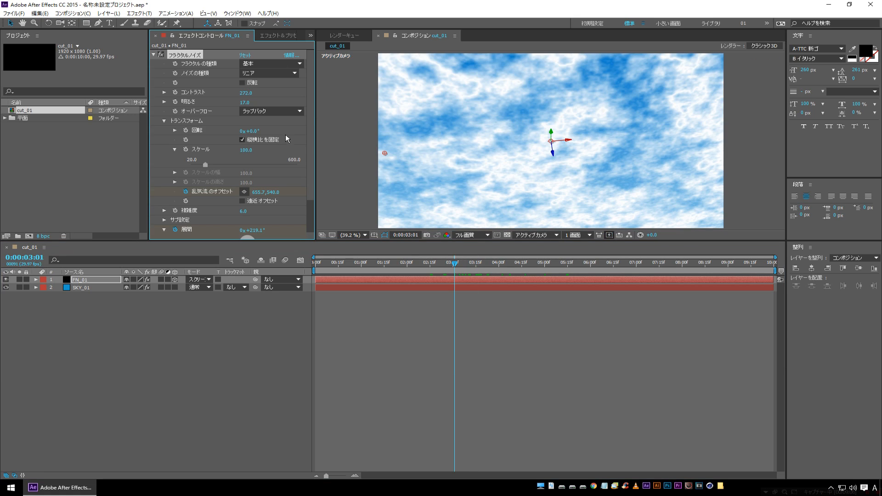
{"action": "left_click", "coordinate": [290, 111]}
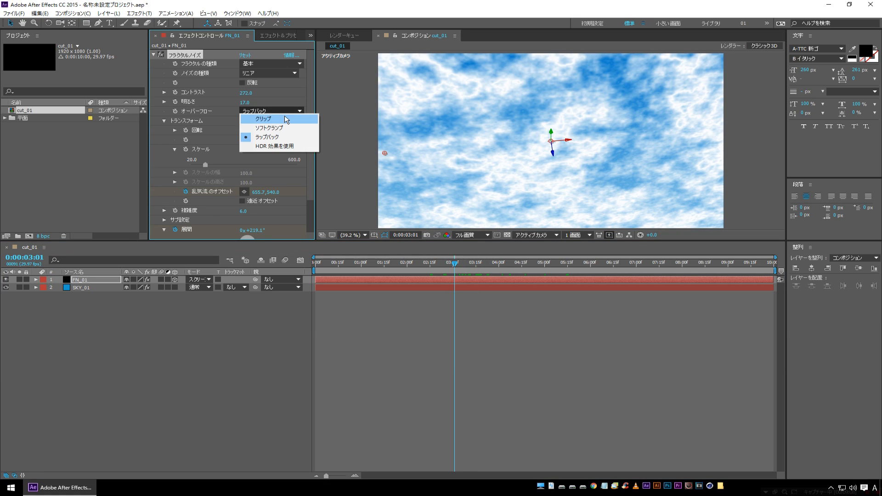
{"action": "left_click", "coordinate": [285, 115]}
{"action": "mouse_move", "coordinate": [464, 268]}
{"action": "left_mouse_down"}
{"action": "mouse_move", "coordinate": [534, 270]}
{"action": "mouse_move", "coordinate": [449, 271]}
{"action": "mouse_move", "coordinate": [482, 271]}
{"action": "left_mouse_up"}
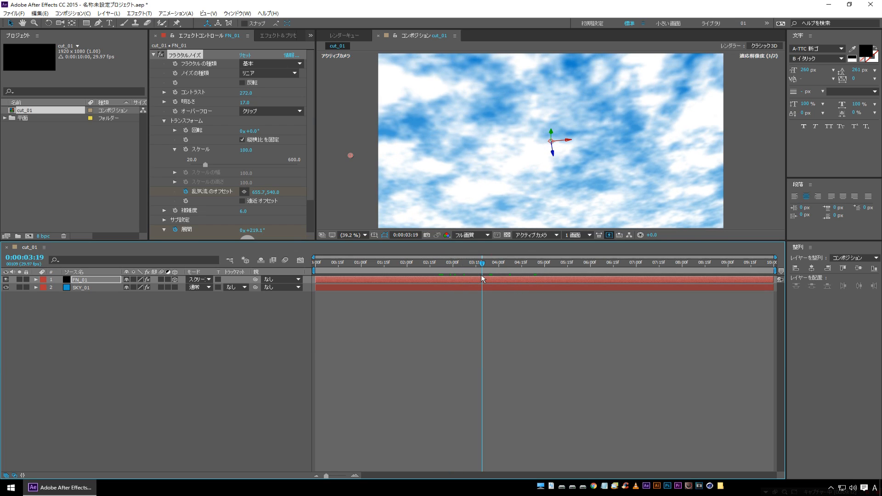
Go to 0:00:00:00 and set the Transform scale of FN_01's Fractal Noise to 42
{"action": "left_click", "coordinate": [189, 123]}
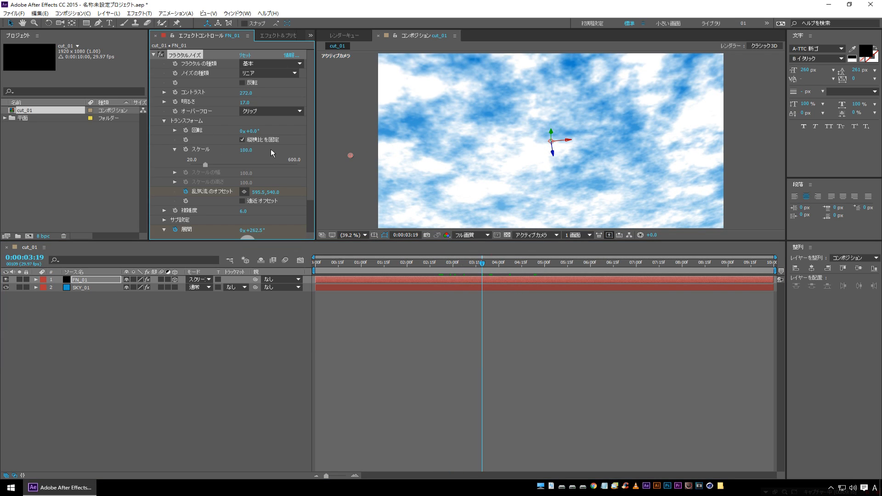
{"action": "left_click_drag", "start_coordinate": [338, 263], "coordinate": [291, 269]}
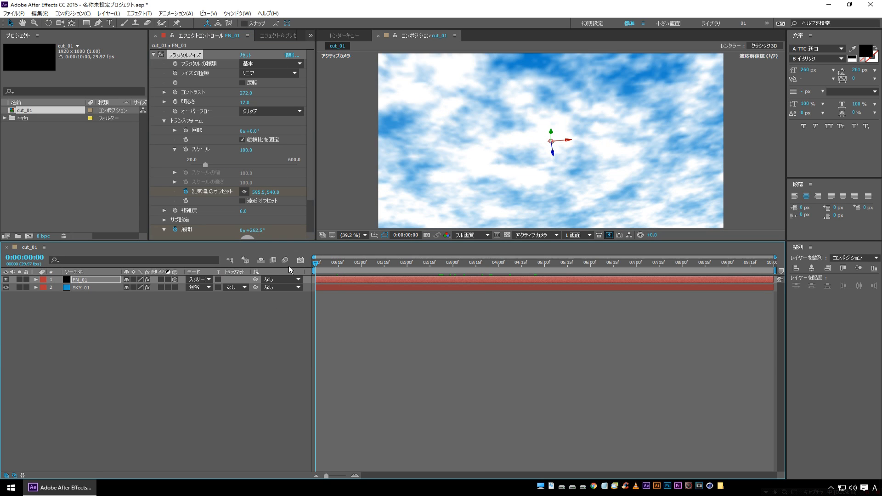
{"action": "left_click_drag", "start_coordinate": [258, 132], "coordinate": [232, 159]}
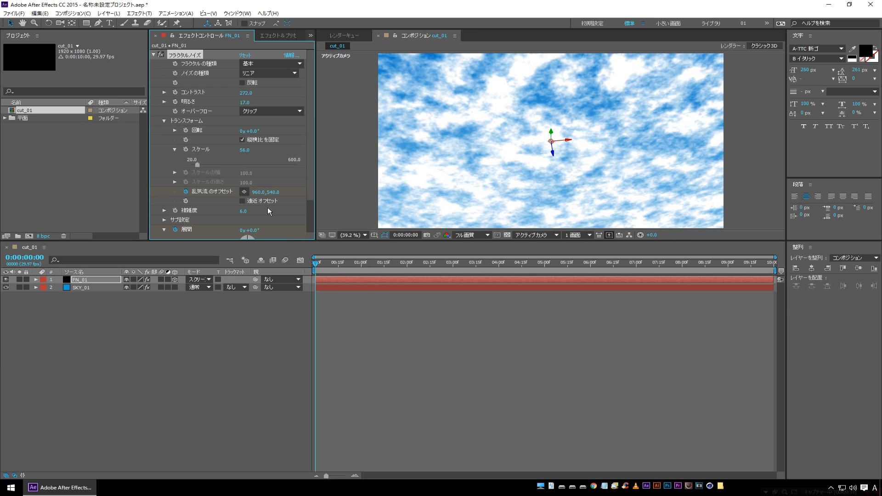
{"action": "left_click_drag", "start_coordinate": [250, 150], "coordinate": [239, 156]}
{"action": "left_click_drag", "start_coordinate": [320, 269], "coordinate": [302, 270]}
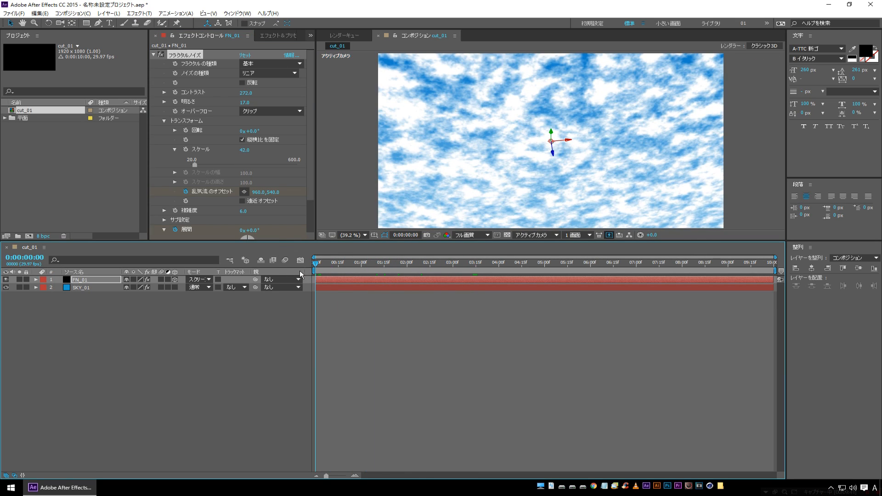
Try non-uniform noise scaling with a scale width of 613 and a changed height, undo it and restore Uniform Scaling
{"action": "left_click", "coordinate": [242, 139]}
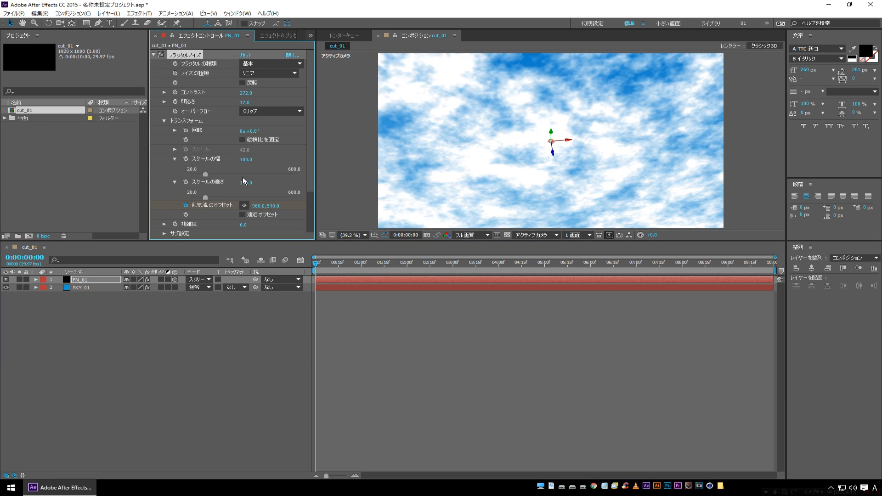
{"action": "left_click_drag", "start_coordinate": [245, 160], "coordinate": [480, 161]}
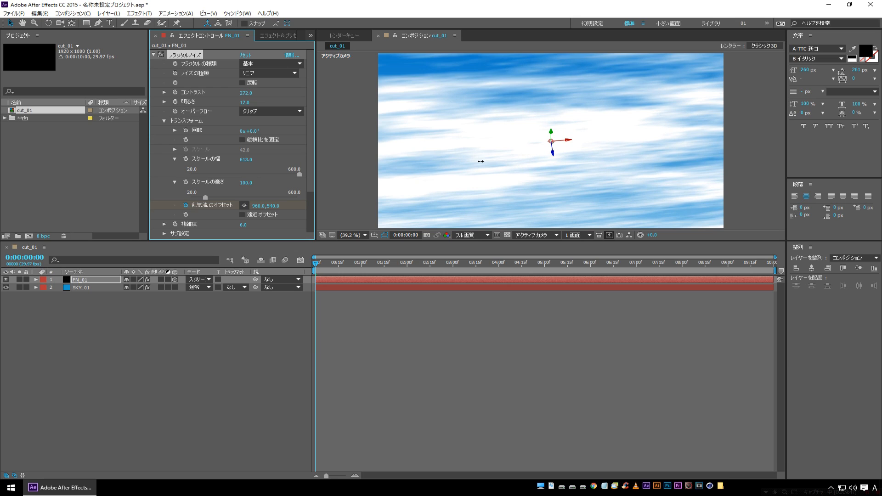
{"action": "left_click_drag", "start_coordinate": [245, 183], "coordinate": [421, 184]}
{"action": "key", "text": "ctrl+z"}
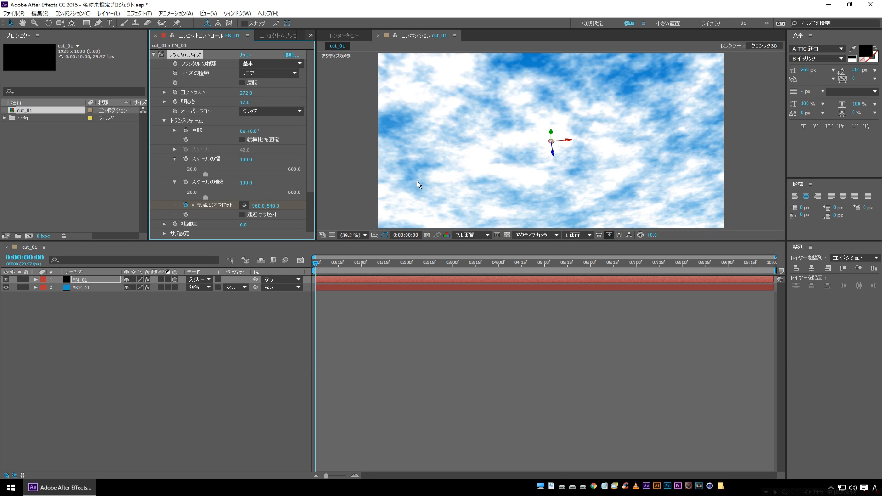
{"action": "left_click", "coordinate": [242, 139]}
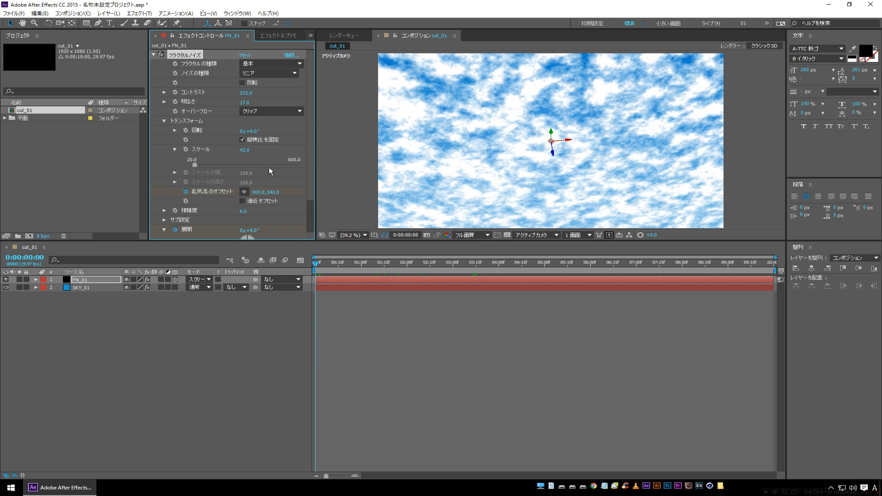
Compare the cloud motion with Perspective Offset on and off by scrubbing from the start, leaving the option off
{"action": "scroll", "coordinate": [269, 171], "scroll_direction": "down", "scroll_amount": 2}
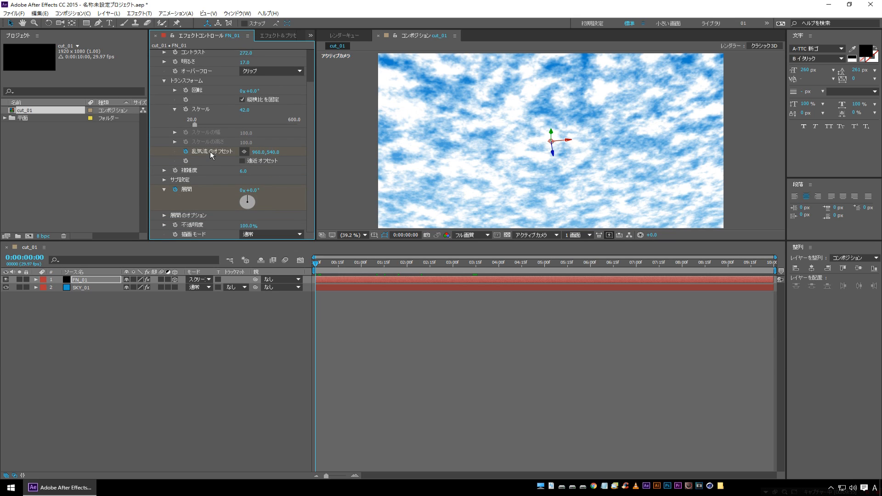
{"action": "mouse_move", "coordinate": [315, 264]}
{"action": "left_mouse_down"}
{"action": "mouse_move", "coordinate": [635, 270]}
{"action": "mouse_move", "coordinate": [308, 270]}
{"action": "left_mouse_up"}
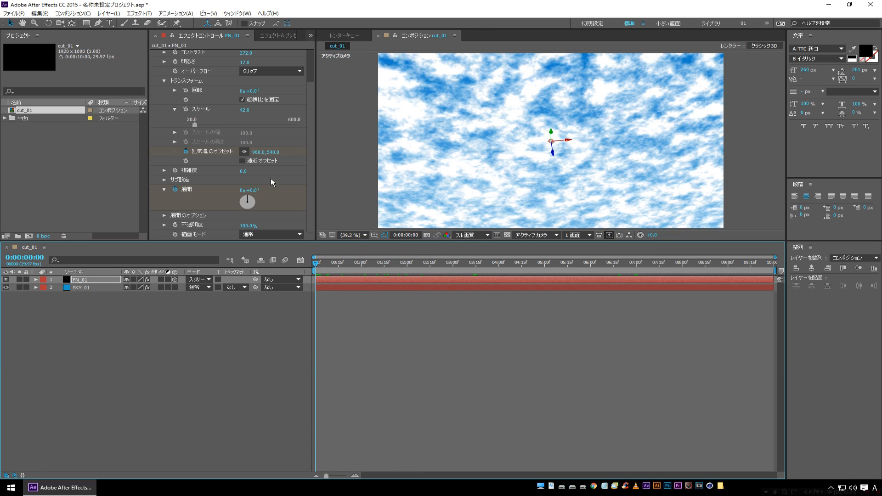
{"action": "left_click", "coordinate": [262, 161]}
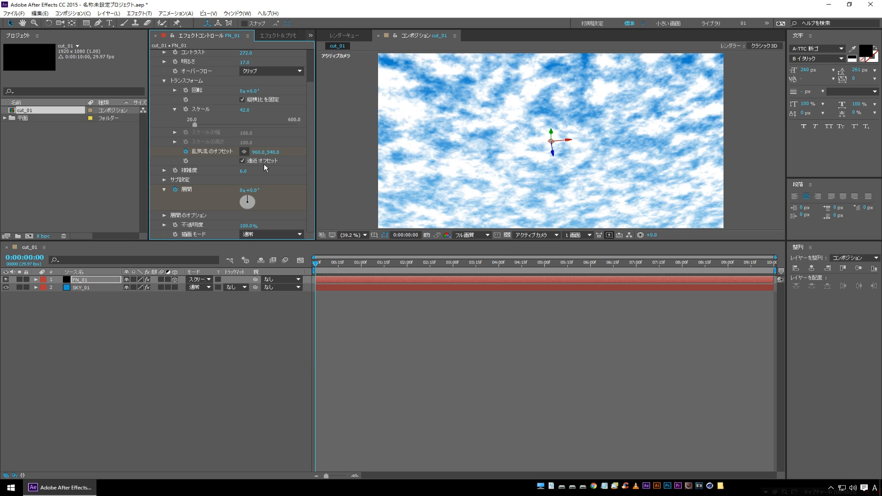
{"action": "left_click", "coordinate": [242, 161]}
{"action": "mouse_move", "coordinate": [317, 265]}
{"action": "left_mouse_down"}
{"action": "mouse_move", "coordinate": [448, 270]}
{"action": "mouse_move", "coordinate": [303, 272]}
{"action": "mouse_move", "coordinate": [417, 272]}
{"action": "mouse_move", "coordinate": [313, 272]}
{"action": "left_mouse_up"}
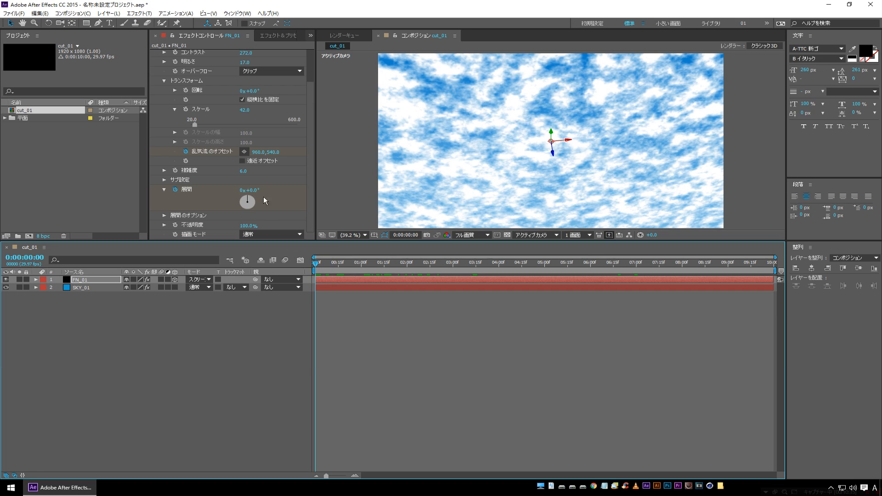
{"action": "left_click", "coordinate": [242, 161]}
{"action": "mouse_move", "coordinate": [318, 268]}
{"action": "left_mouse_down"}
{"action": "mouse_move", "coordinate": [434, 270]}
{"action": "mouse_move", "coordinate": [307, 271]}
{"action": "mouse_move", "coordinate": [482, 271]}
{"action": "mouse_move", "coordinate": [307, 279]}
{"action": "mouse_move", "coordinate": [344, 264]}
{"action": "mouse_move", "coordinate": [419, 267]}
{"action": "mouse_move", "coordinate": [308, 276]}
{"action": "left_mouse_up"}
{"action": "left_click", "coordinate": [243, 161]}
{"action": "left_click", "coordinate": [242, 161]}
{"action": "left_click", "coordinate": [243, 162]}
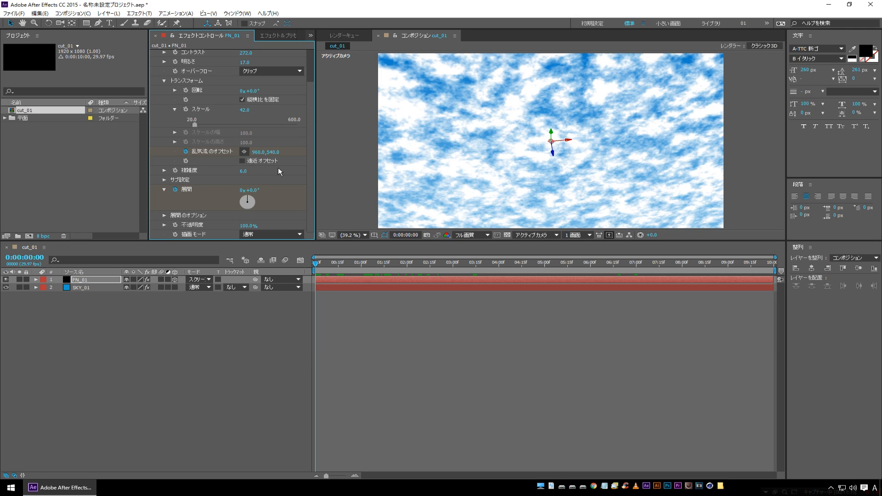
Try a Complexity of 1.1 on FN_01's Fractal Noise and preview the animation
{"action": "left_click_drag", "start_coordinate": [246, 172], "coordinate": [121, 176]}
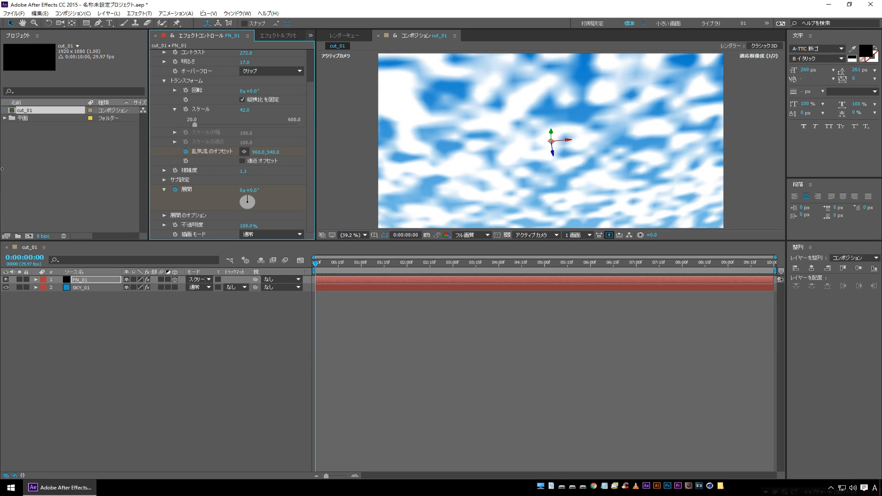
{"action": "left_click", "coordinate": [379, 304]}
{"action": "key", "text": "space"}
{"action": "key", "text": "space"}
Set the Fractal Noise Complexity to 5.7, scrub the opening frames to check it and return to 0:00:00:00
{"action": "left_click_drag", "start_coordinate": [243, 171], "coordinate": [457, 171]}
{"action": "mouse_move", "coordinate": [318, 265]}
{"action": "left_mouse_down"}
{"action": "mouse_move", "coordinate": [492, 267]}
{"action": "mouse_move", "coordinate": [327, 266]}
{"action": "left_mouse_up"}
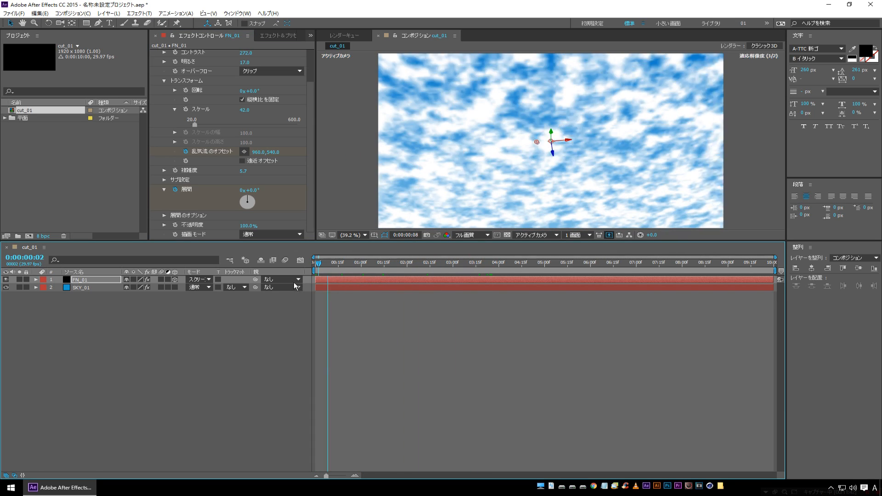
{"action": "key", "text": "Home"}
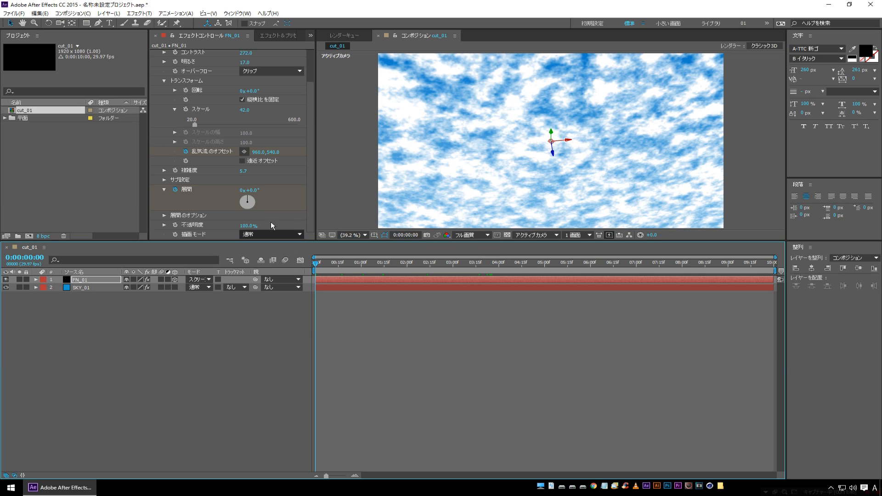
In FN_01's Sub Settings, set Sub Influence to 61.2, Sub Scaling to 47.1, Sub Rotation to 37° and Sub Offset to -49.0, 0.0
{"action": "left_click", "coordinate": [162, 180]}
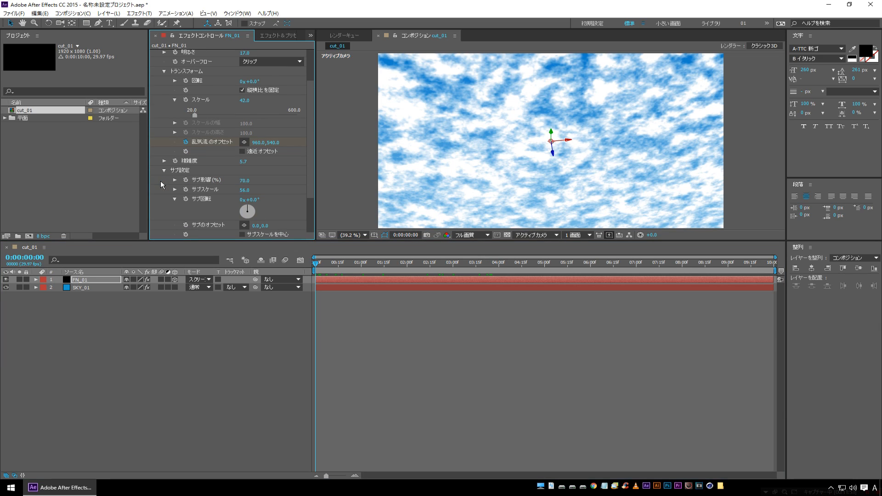
{"action": "scroll", "coordinate": [289, 136], "scroll_direction": "down", "scroll_amount": 3}
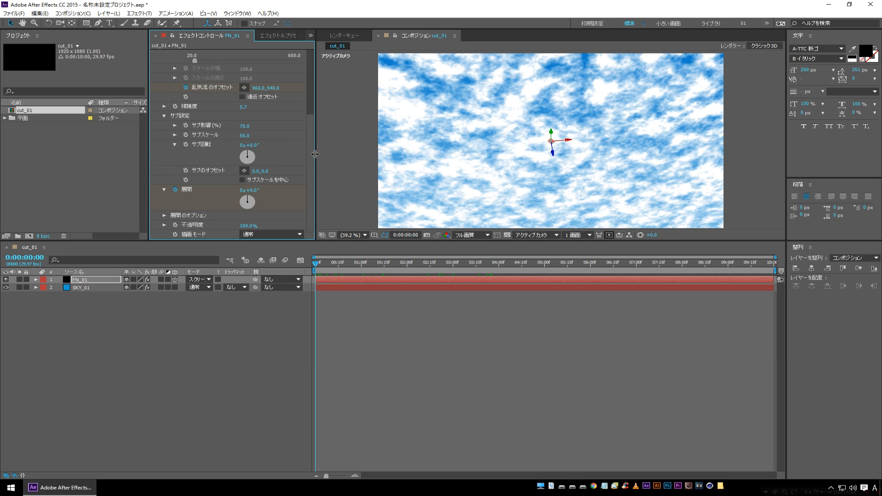
{"action": "mouse_move", "coordinate": [321, 264]}
{"action": "left_mouse_down"}
{"action": "mouse_move", "coordinate": [401, 269]}
{"action": "mouse_move", "coordinate": [318, 273]}
{"action": "left_mouse_up"}
{"action": "left_click_drag", "start_coordinate": [242, 126], "coordinate": [2, 142]}
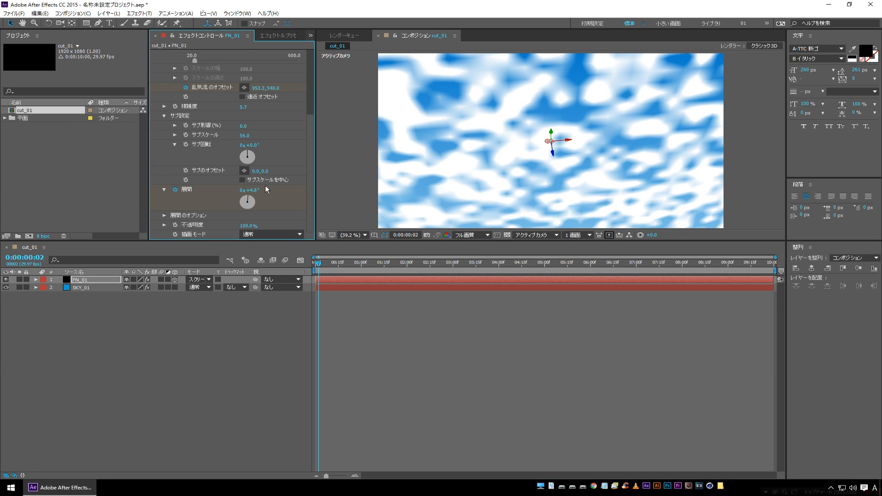
{"action": "left_click_drag", "start_coordinate": [279, 127], "coordinate": [512, 116]}
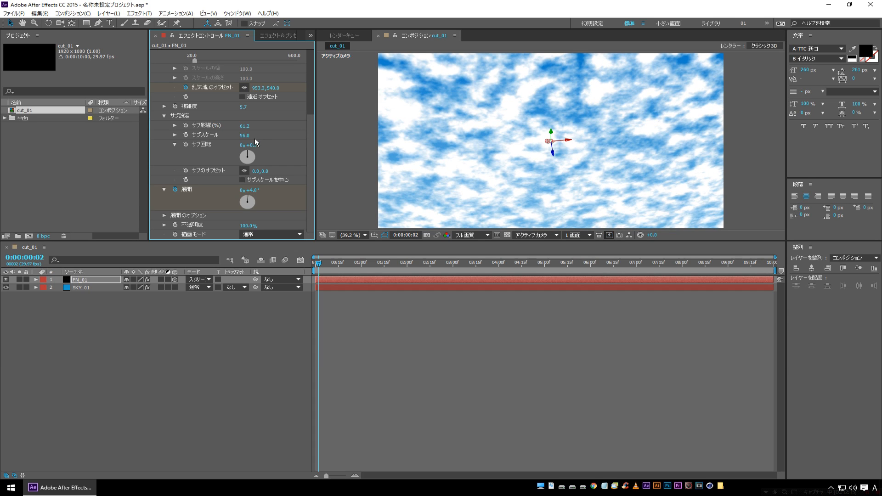
{"action": "left_click_drag", "start_coordinate": [243, 136], "coordinate": [190, 194]}
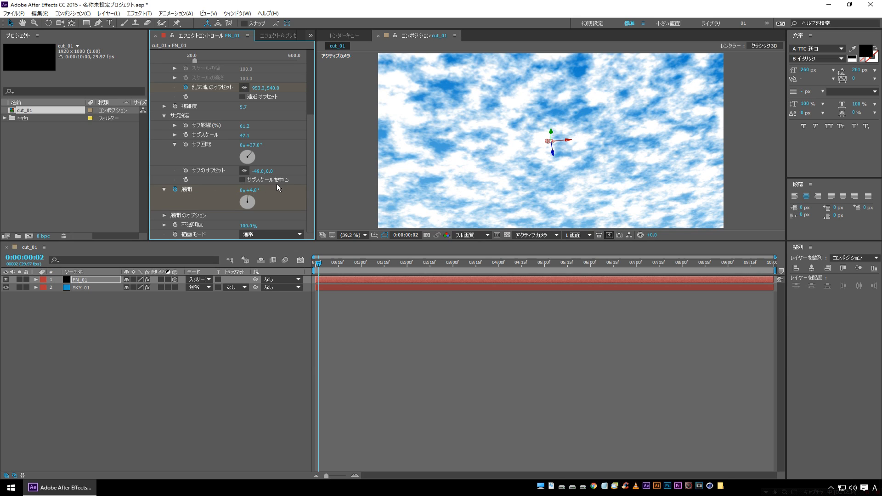
Compare the cloud motion with Center Subscale on and off by scrubbing the opening frames, leaving the option on
{"action": "left_click", "coordinate": [243, 179]}
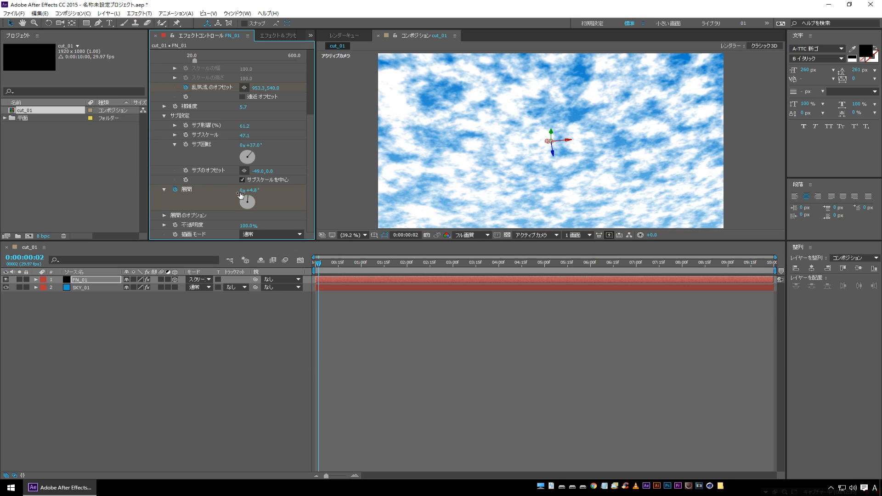
{"action": "left_click", "coordinate": [332, 264]}
{"action": "left_click_drag", "start_coordinate": [331, 264], "coordinate": [307, 275]}
{"action": "left_click", "coordinate": [243, 180]}
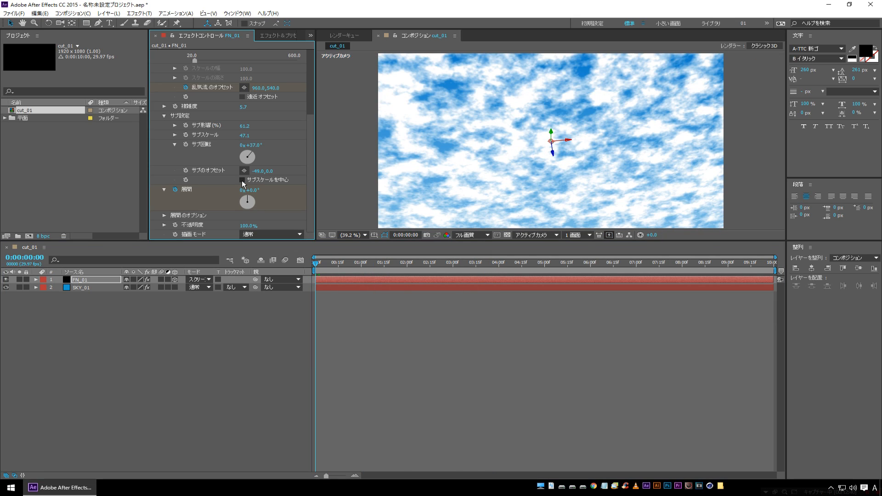
{"action": "left_click", "coordinate": [331, 275]}
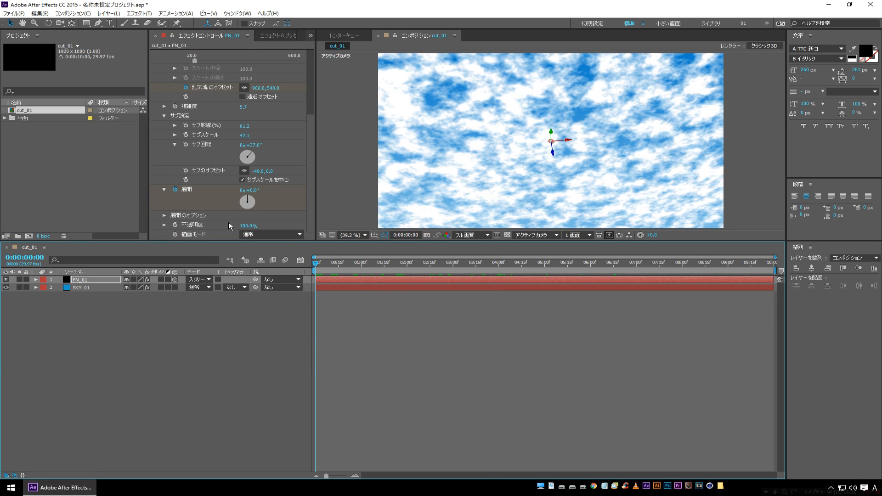
{"action": "left_click_drag", "start_coordinate": [318, 261], "coordinate": [192, 253]}
Try Cycle Evolution with a Cycle value of 5 in the Evolution Options and switch it off again
{"action": "left_click", "coordinate": [163, 214]}
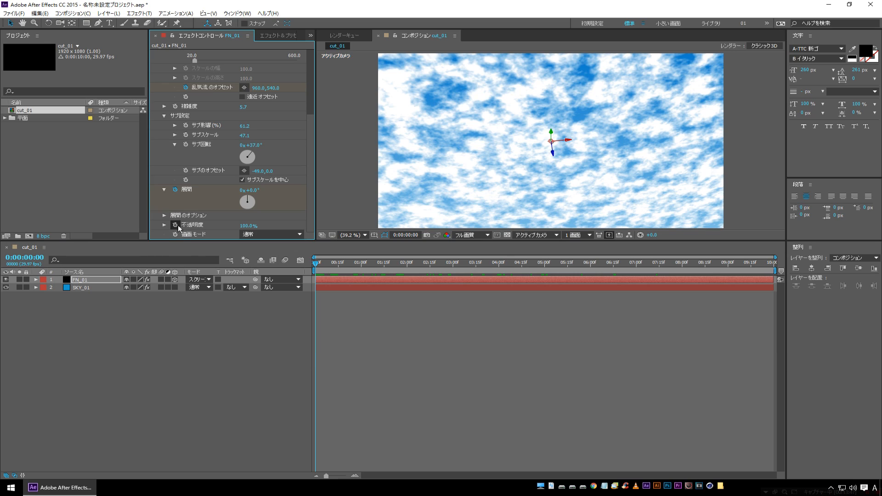
{"action": "left_click", "coordinate": [164, 215]}
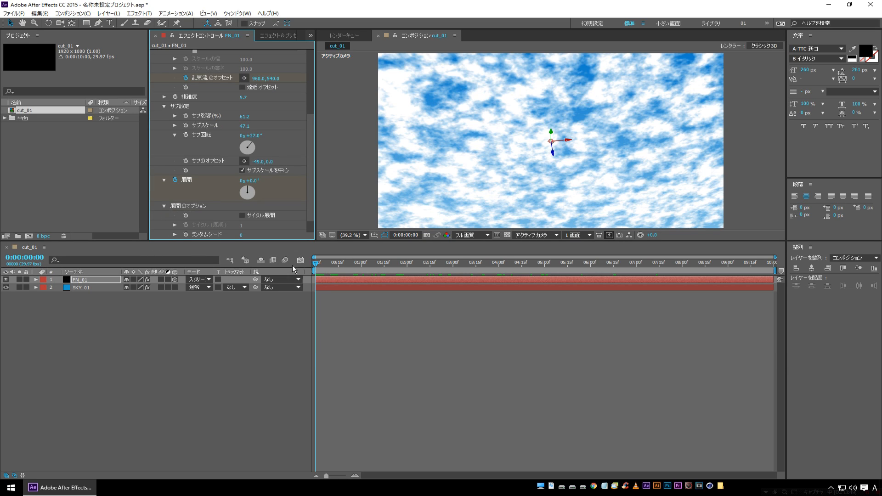
{"action": "scroll", "coordinate": [308, 164], "scroll_direction": "down", "scroll_amount": 1}
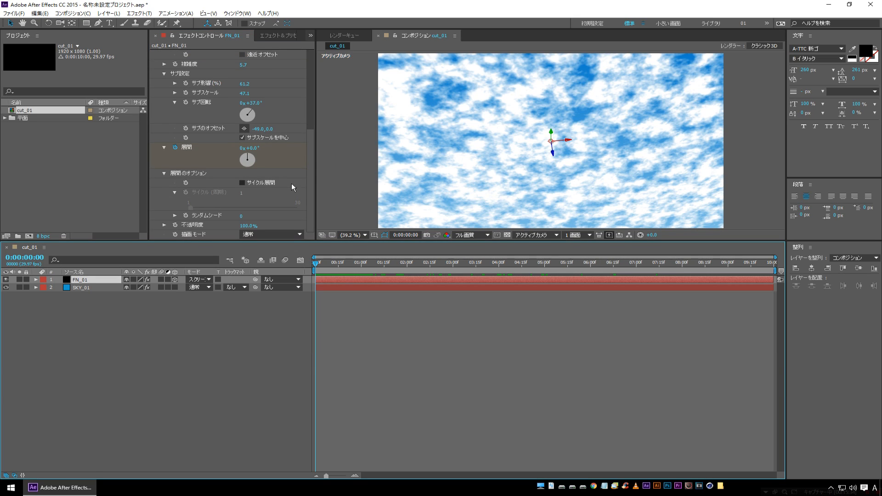
{"action": "left_click", "coordinate": [241, 183]}
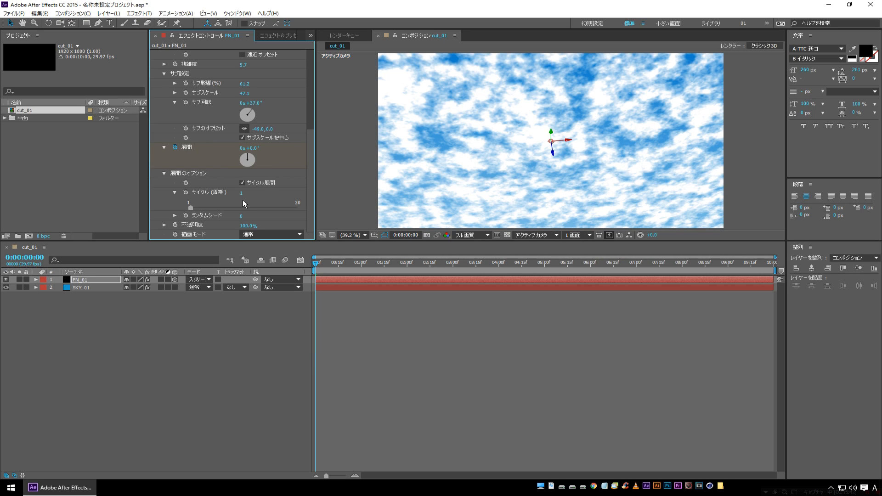
{"action": "type", "text": "5"}
{"action": "key", "text": "Return"}
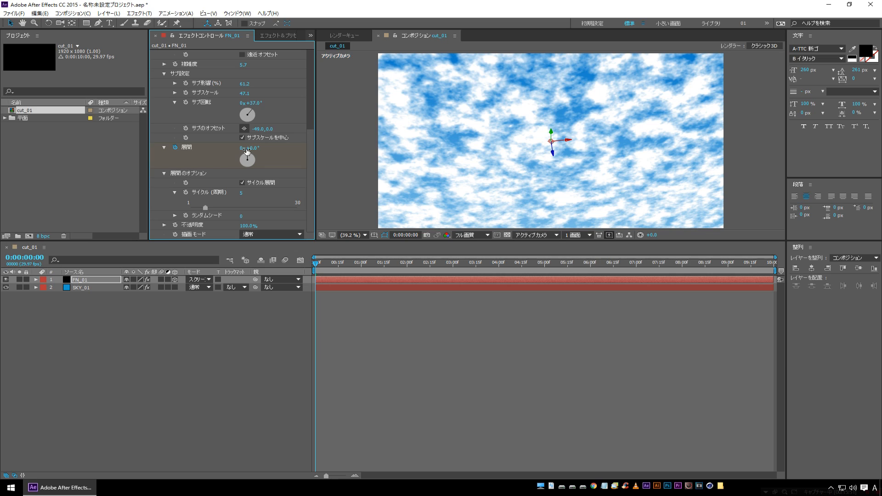
{"action": "left_click", "coordinate": [242, 183]}
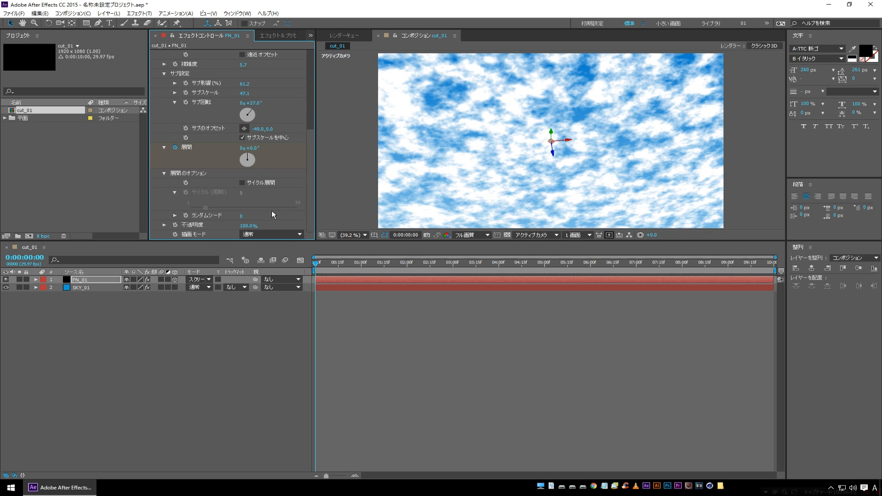
Try other Random Seed and Opacity values for the noise, restoring the seed to 0 and opacity to 100%
{"action": "mouse_move", "coordinate": [242, 216]}
{"action": "left_mouse_down"}
{"action": "mouse_move", "coordinate": [249, 228]}
{"action": "mouse_move", "coordinate": [237, 216]}
{"action": "left_mouse_up"}
{"action": "left_click_drag", "start_coordinate": [243, 216], "coordinate": [263, 304]}
{"action": "left_click_drag", "start_coordinate": [243, 217], "coordinate": [178, 285]}
{"action": "left_click_drag", "start_coordinate": [243, 225], "coordinate": [276, 228]}
Collapse the Transform, Sub Settings and Evolution Options groups, and set the noise Contrast to 321 and Brightness to -24
{"action": "scroll", "coordinate": [252, 189], "scroll_direction": "up", "scroll_amount": 6}
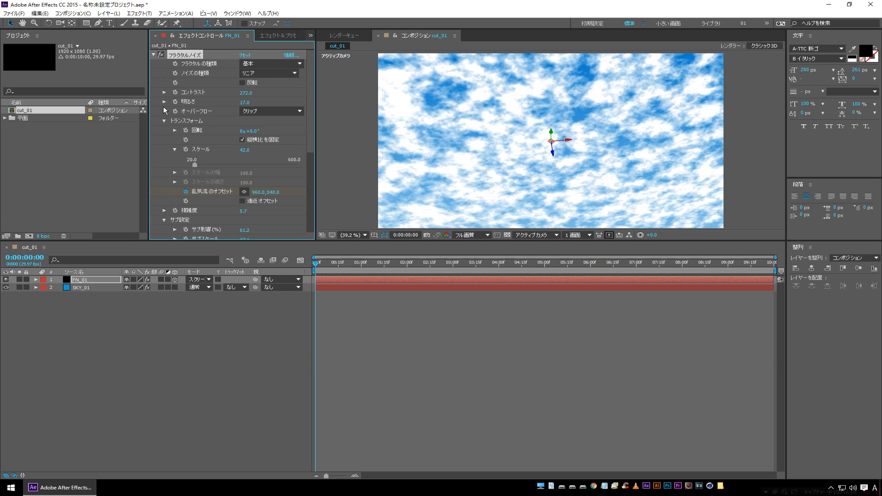
{"action": "left_click", "coordinate": [164, 120]}
{"action": "left_click", "coordinate": [164, 140]}
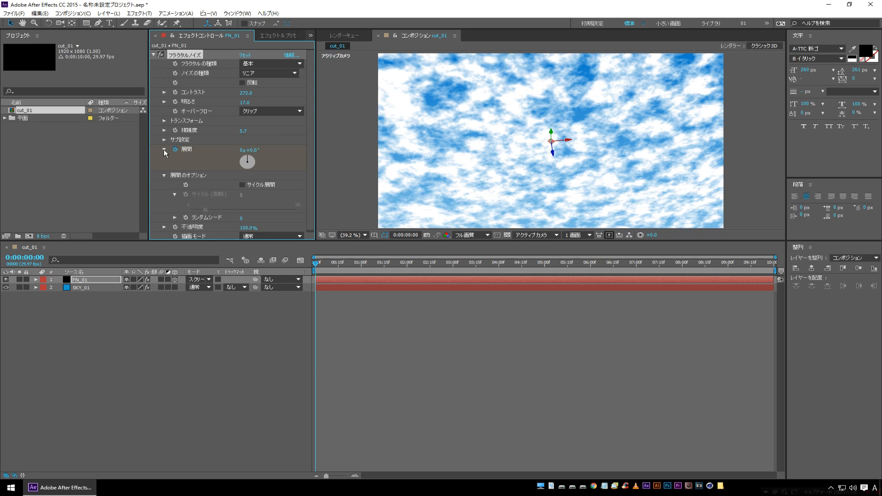
{"action": "left_click", "coordinate": [164, 175]}
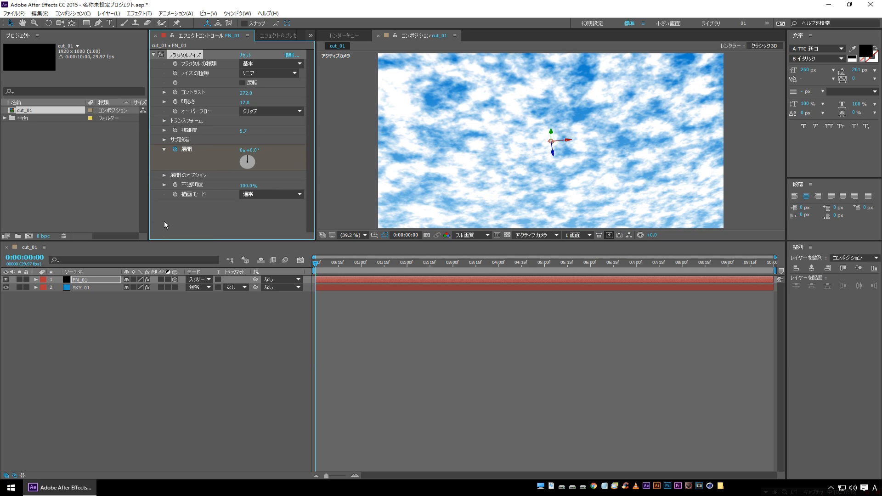
{"action": "left_click", "coordinate": [238, 247]}
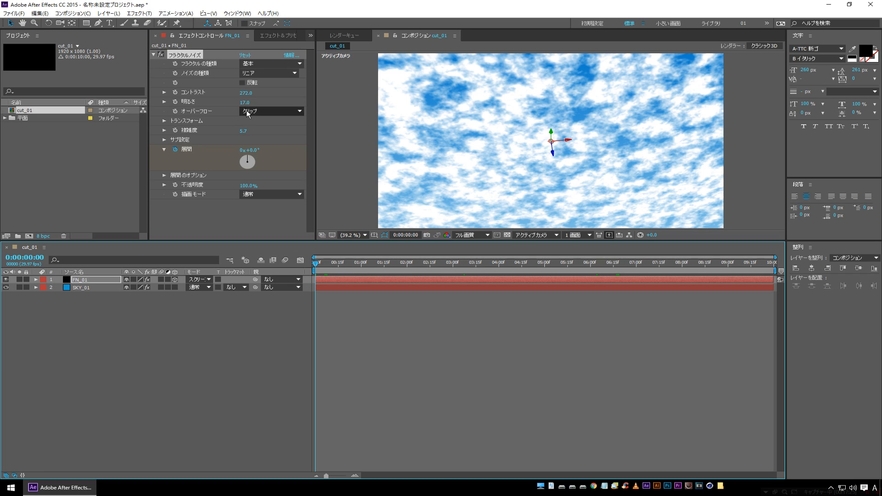
{"action": "left_click_drag", "start_coordinate": [246, 93], "coordinate": [227, 106]}
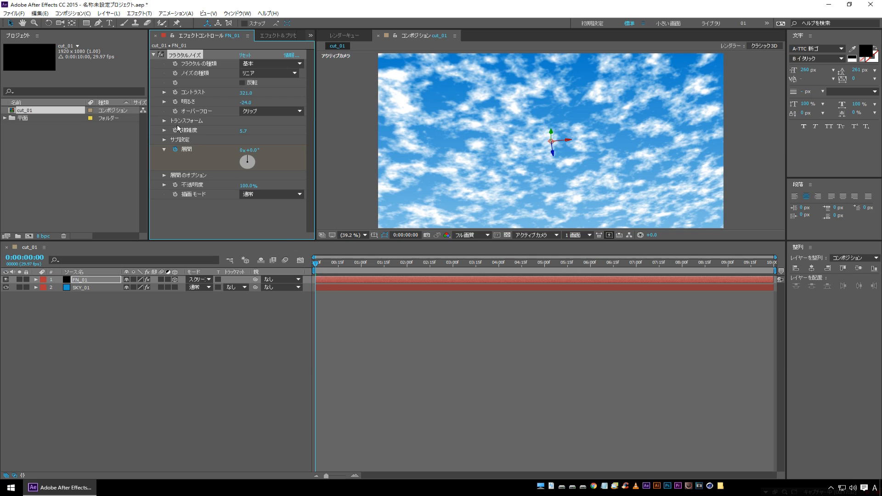
Set the Fractal Noise Scale to 71, scrub the timeline to check the clouds and return to 0:00:00:00
{"action": "left_click", "coordinate": [164, 120]}
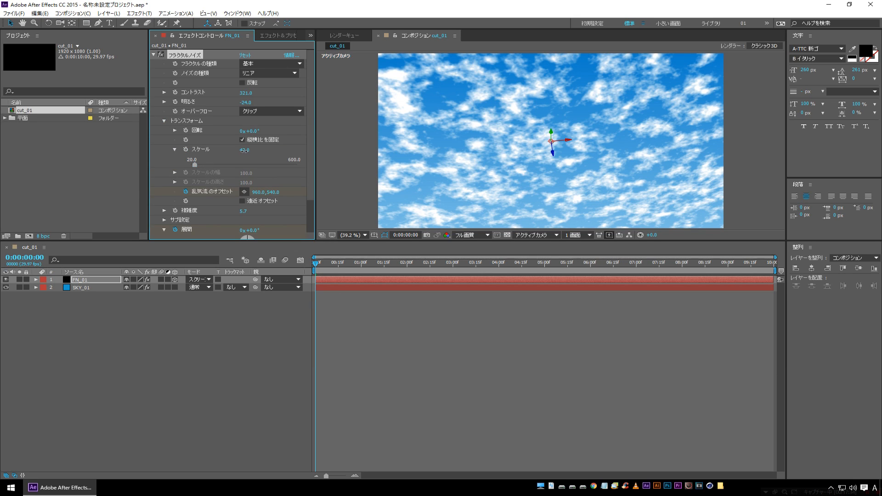
{"action": "left_click_drag", "start_coordinate": [244, 151], "coordinate": [258, 151]}
{"action": "left_click_drag", "start_coordinate": [315, 270], "coordinate": [287, 274]}
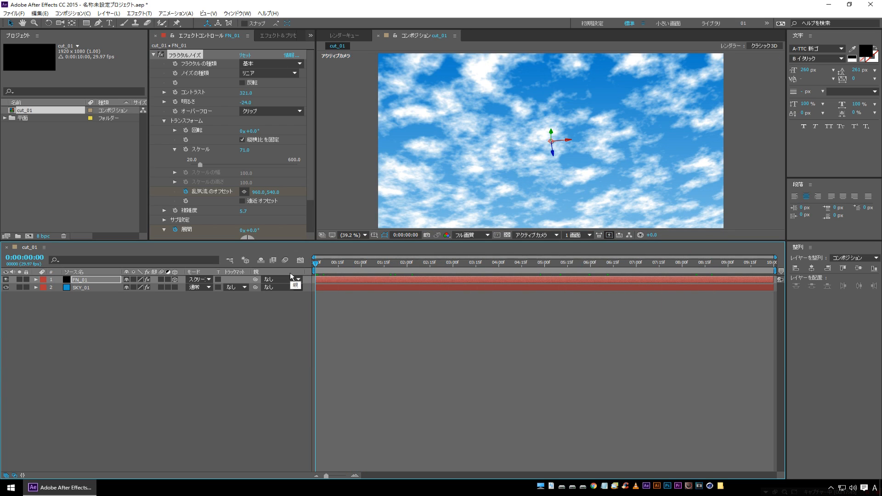
{"action": "left_click_drag", "start_coordinate": [324, 265], "coordinate": [534, 276]}
{"action": "key", "text": "Home"}
Duplicate the FN_01 layer and hide the lower of the two copies
{"action": "left_click", "coordinate": [87, 279]}
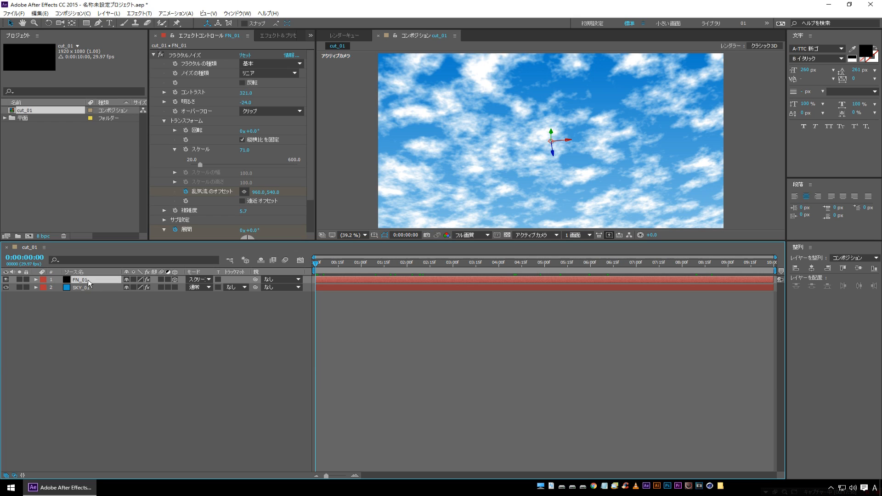
{"action": "key", "text": "ctrl+d"}
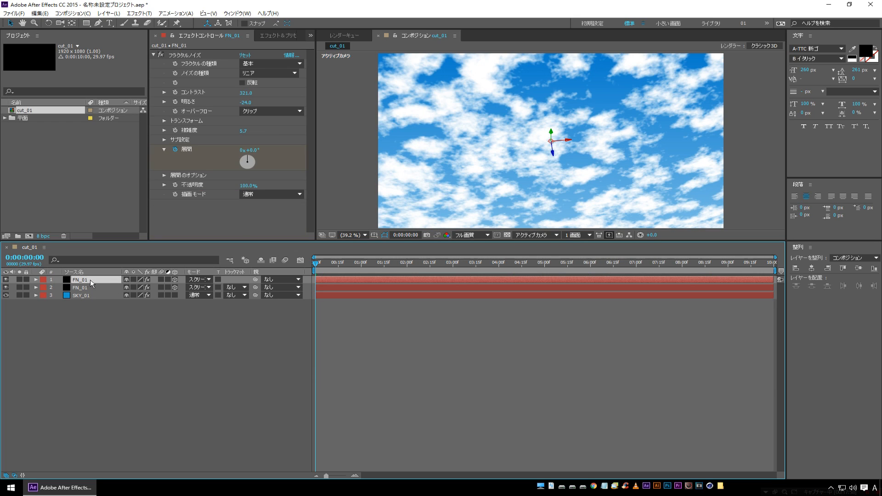
{"action": "left_click", "coordinate": [81, 288]}
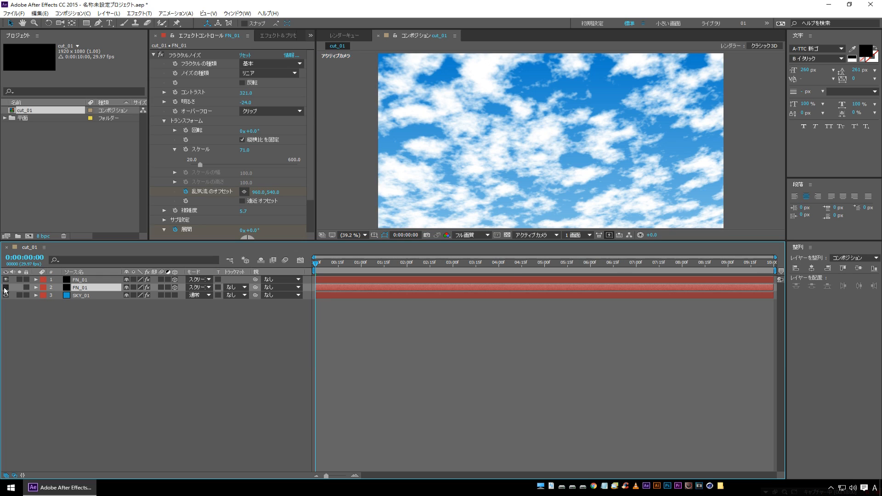
{"action": "left_click", "coordinate": [5, 288]}
On the upper FN_01, set the 0:00:09:29 keyframes to Offset Turbulence 294.0, 540.0 and Evolution 1x+192°, and preview the motion
{"action": "left_click", "coordinate": [78, 280]}
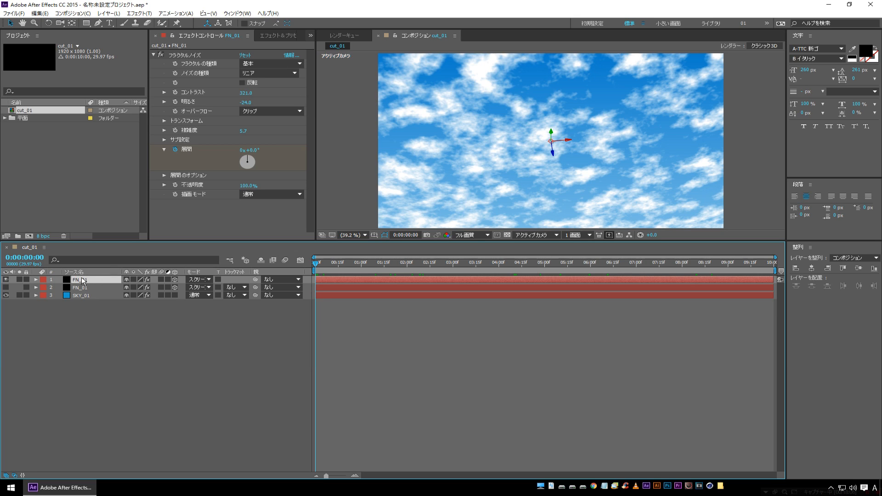
{"action": "key", "text": "u"}
{"action": "left_click_drag", "start_coordinate": [313, 266], "coordinate": [772, 264]}
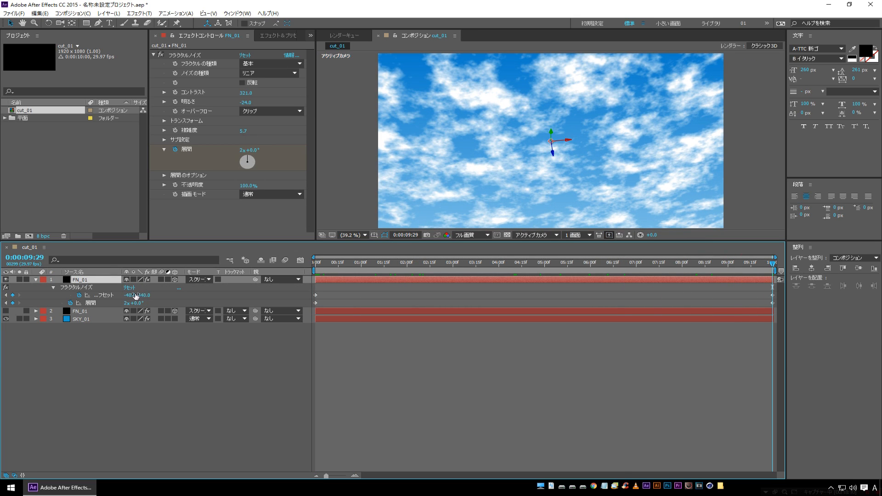
{"action": "left_click_drag", "start_coordinate": [127, 297], "coordinate": [280, 299]}
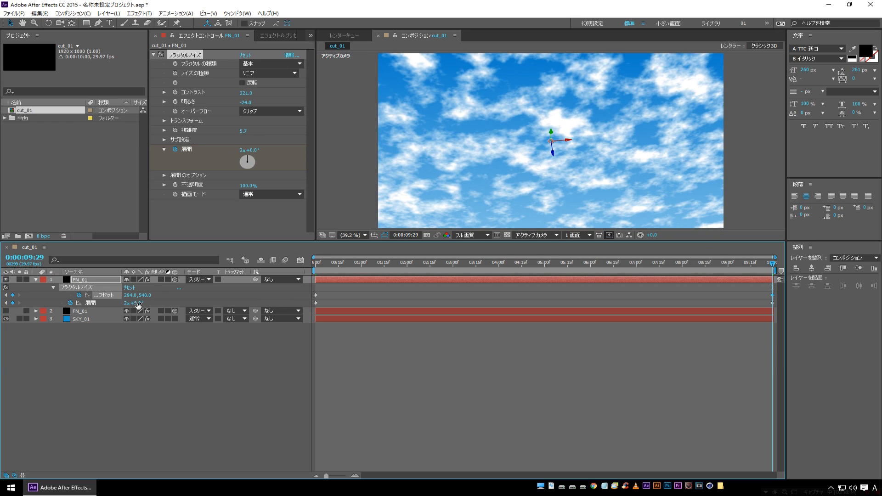
{"action": "left_click_drag", "start_coordinate": [136, 303], "coordinate": [75, 319]}
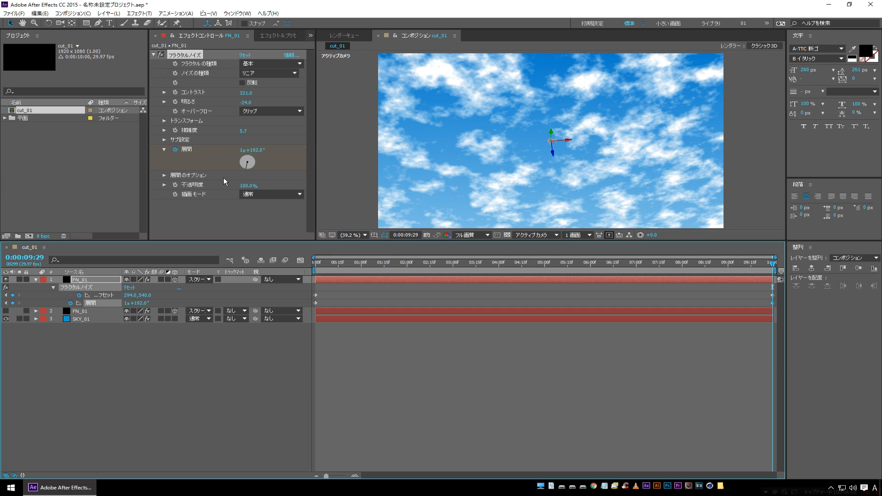
{"action": "key", "text": "space"}
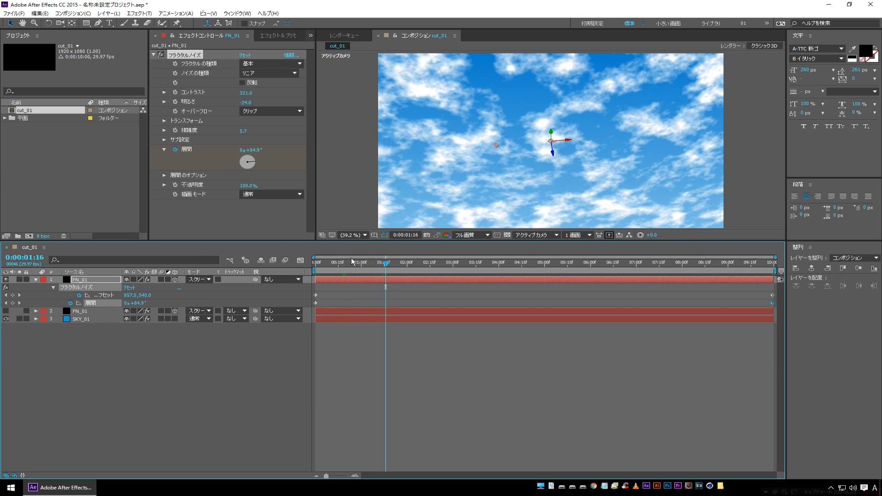
Change the upper FN_01's Fractal Type to Cloudy (曇り空) with Contrast 105 and Brightness -3, and preview it from the start
{"action": "left_click", "coordinate": [268, 63]}
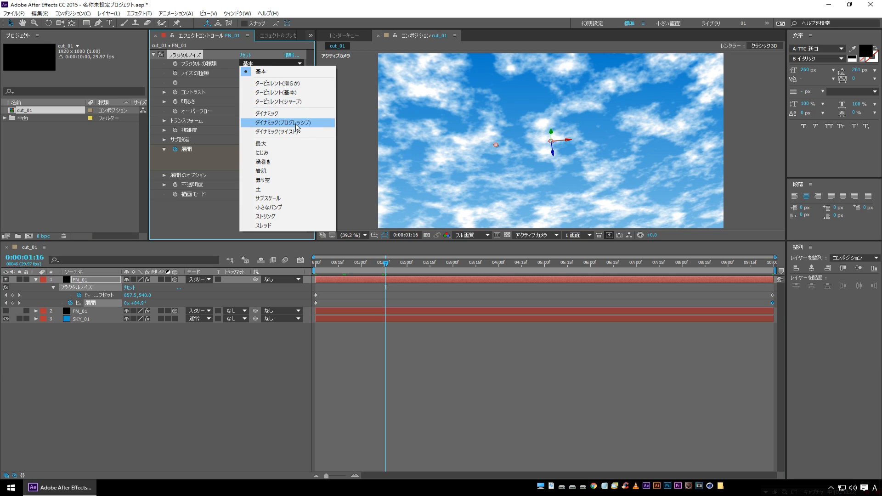
{"action": "left_click", "coordinate": [296, 181]}
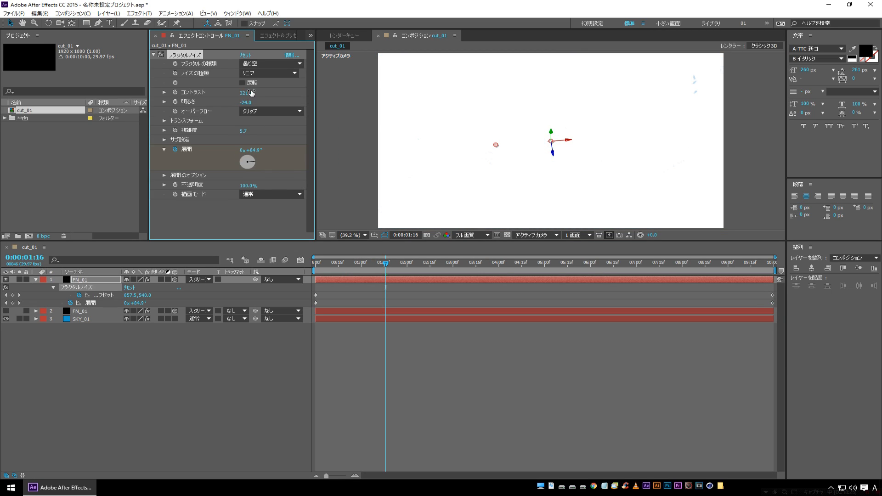
{"action": "mouse_move", "coordinate": [245, 94]}
{"action": "left_mouse_down"}
{"action": "mouse_move", "coordinate": [129, 108]}
{"action": "mouse_move", "coordinate": [199, 114]}
{"action": "mouse_move", "coordinate": [252, 104]}
{"action": "left_mouse_up"}
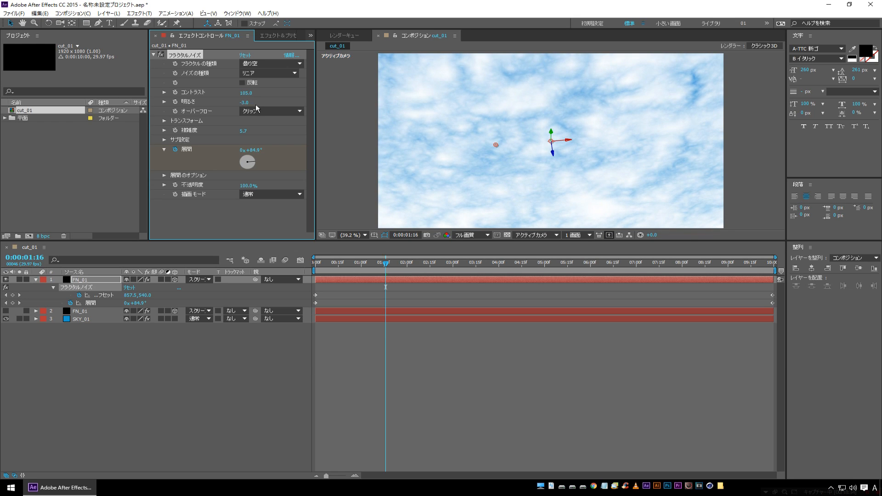
{"action": "left_click_drag", "start_coordinate": [375, 265], "coordinate": [256, 275]}
{"action": "key", "text": "space"}
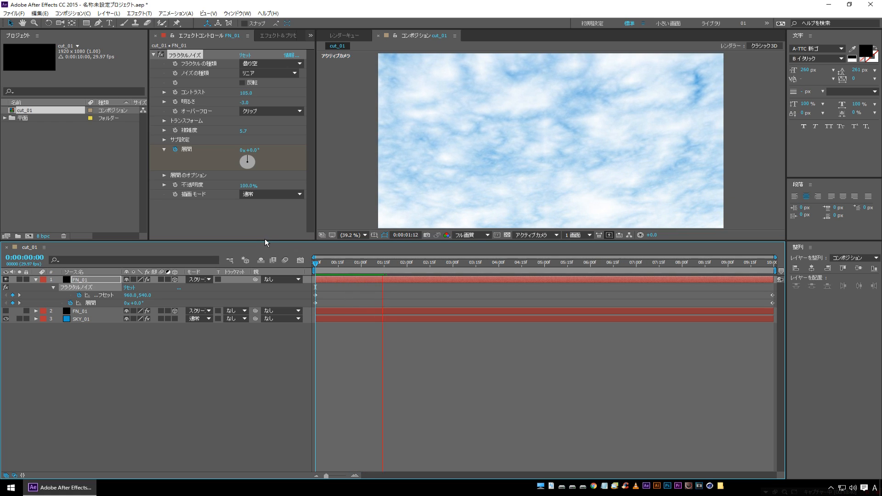
{"action": "key", "text": "space"}
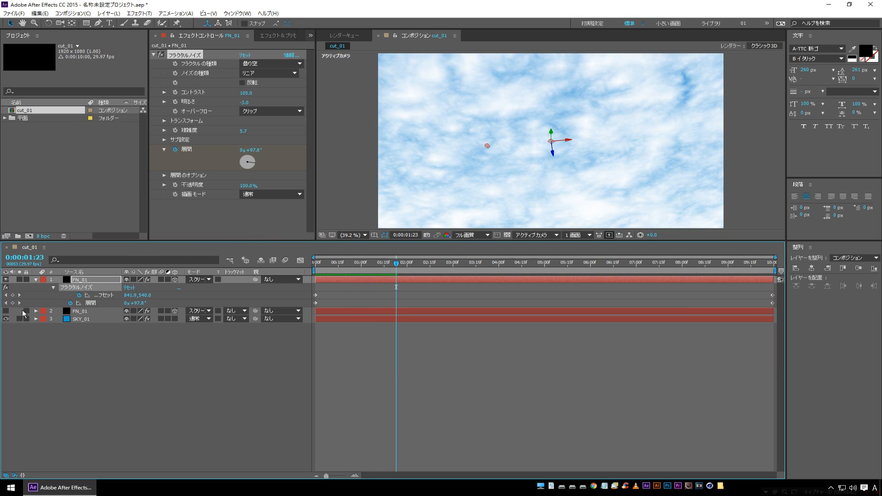
Move the hidden FN_01 copy to the top of the layer stack, make it visible and preview both cloud layers from the start
{"action": "left_click_drag", "start_coordinate": [84, 312], "coordinate": [100, 276]}
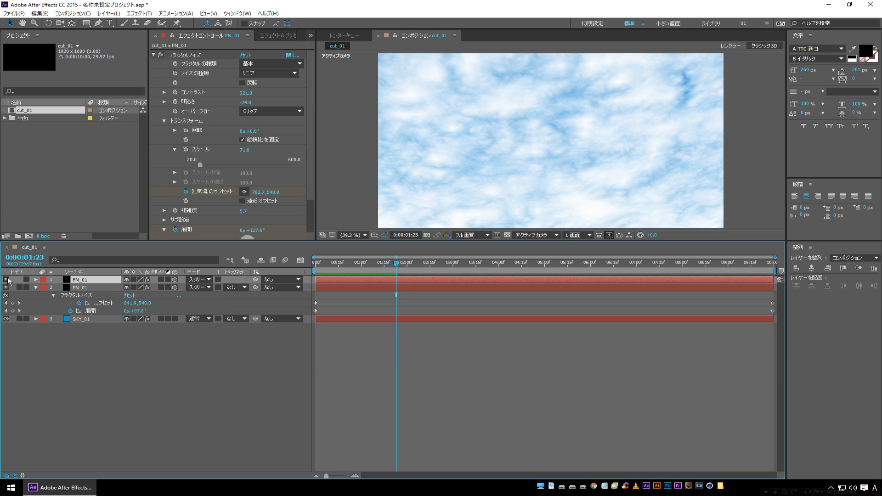
{"action": "left_click_drag", "start_coordinate": [390, 270], "coordinate": [272, 277]}
{"action": "left_click", "coordinate": [205, 386]}
{"action": "key", "text": "space"}
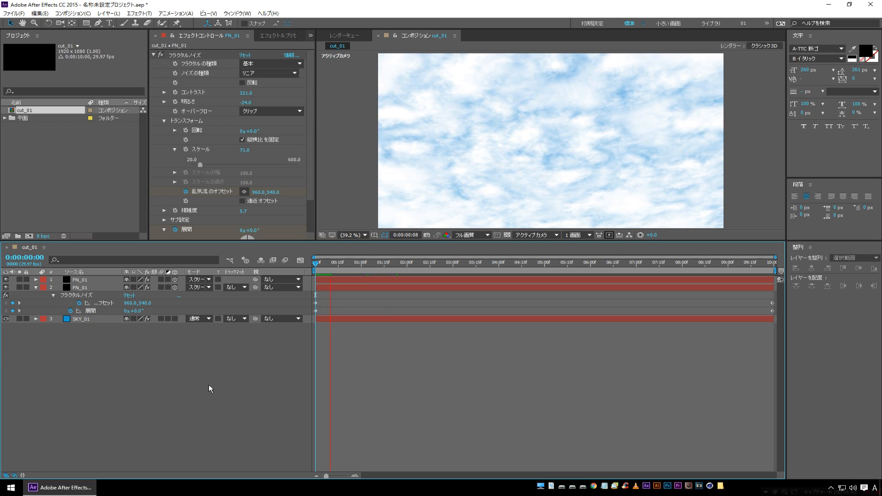